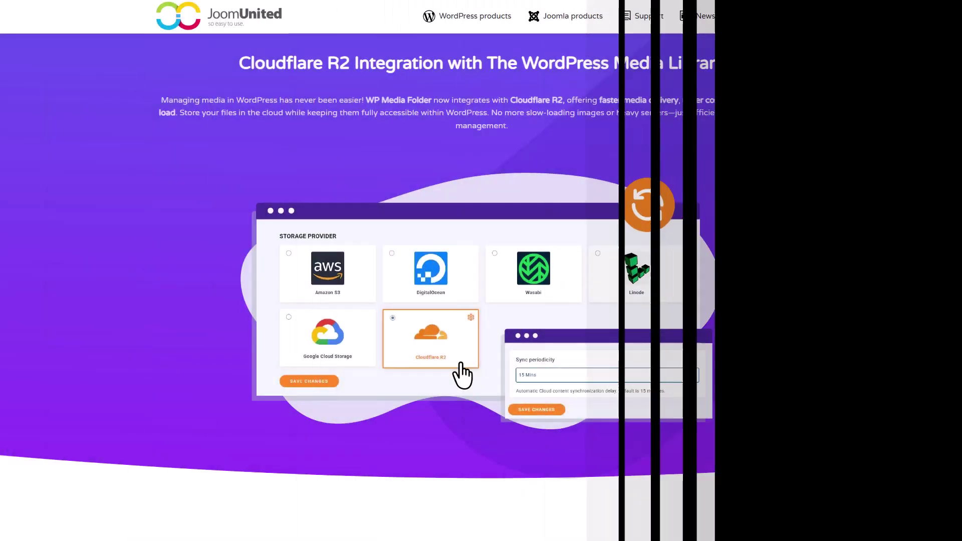
Browse the Nature folders Flower and Forest, ending in Landscape with its 15 R2-stored images
{"action": "scroll", "coordinate": [862, 213], "scroll_direction": "down", "scroll_amount": 1}
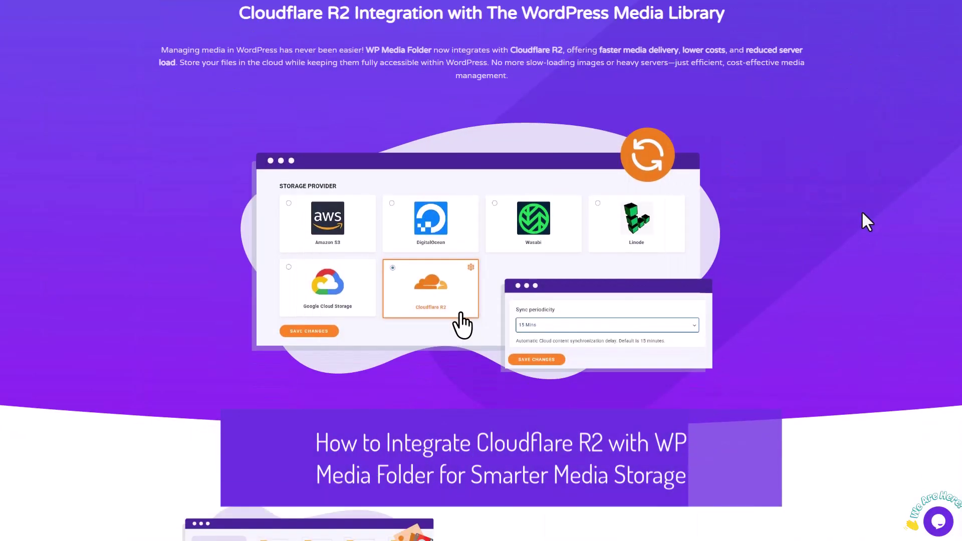
{"action": "scroll", "coordinate": [862, 214], "scroll_direction": "down", "scroll_amount": 3}
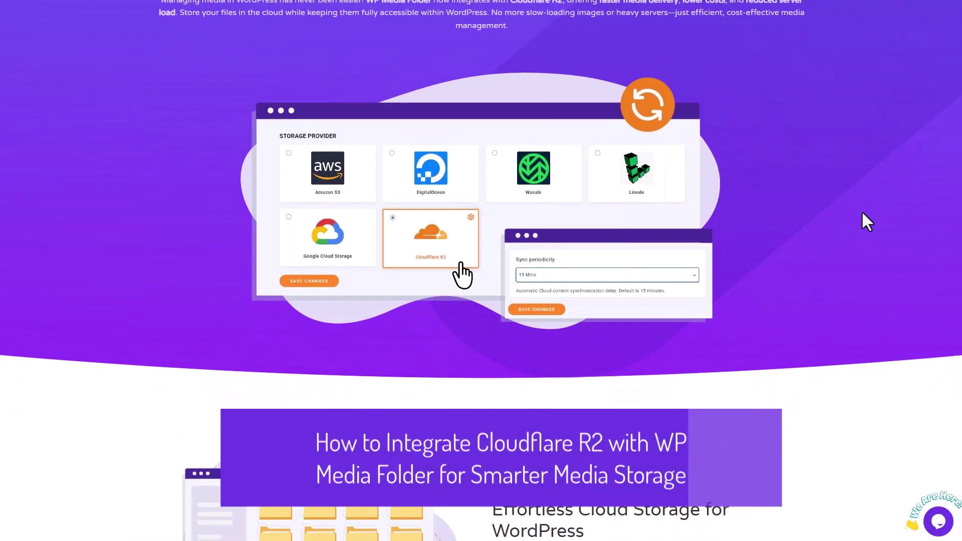
{"action": "scroll", "coordinate": [862, 214], "scroll_direction": "down", "scroll_amount": 1}
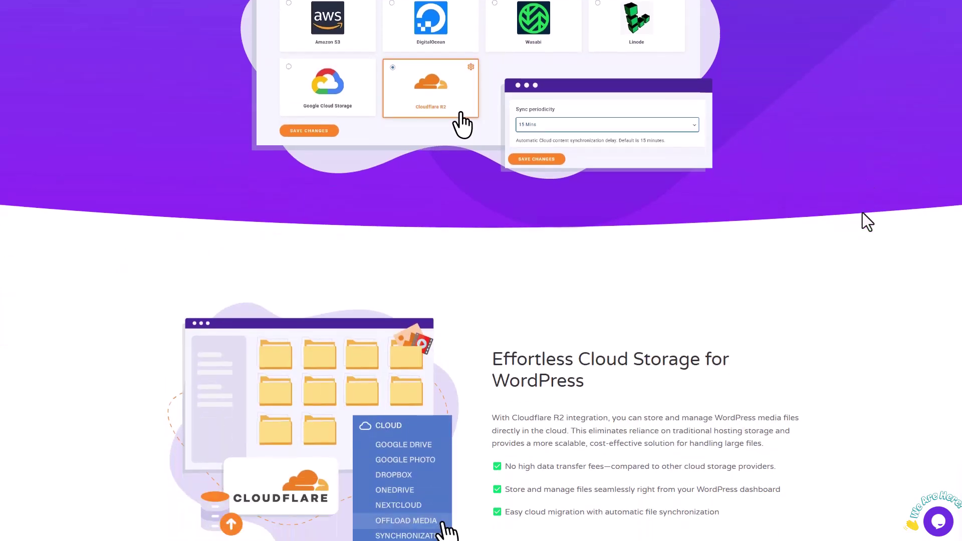
{"action": "scroll", "coordinate": [862, 213], "scroll_direction": "down", "scroll_amount": 2}
{"action": "scroll", "coordinate": [863, 213], "scroll_direction": "down", "scroll_amount": 2}
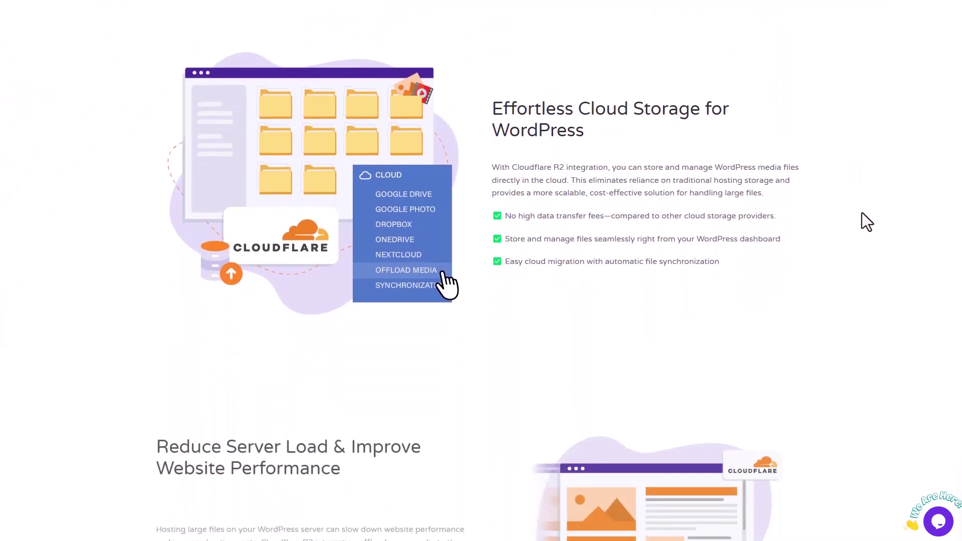
{"action": "scroll", "coordinate": [862, 213], "scroll_direction": "down", "scroll_amount": 1}
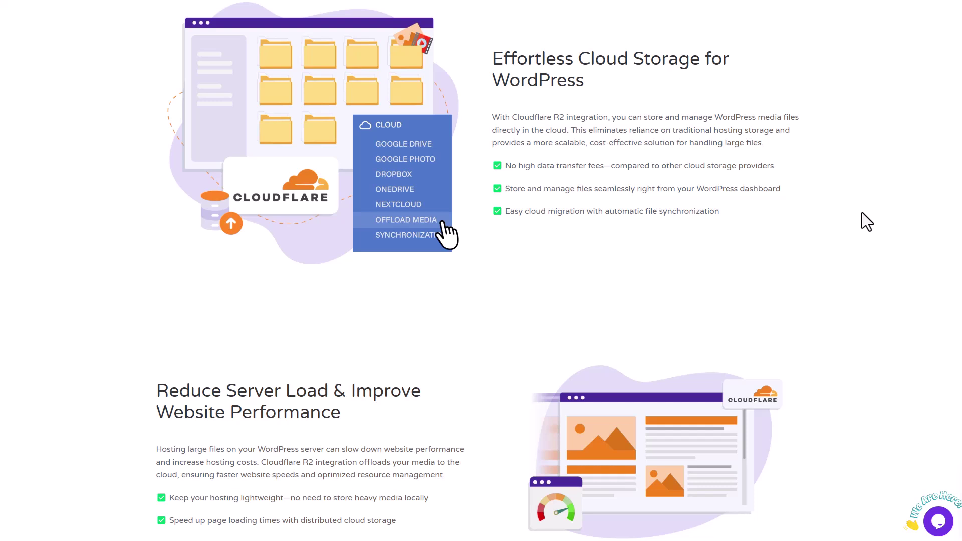
{"action": "scroll", "coordinate": [862, 213], "scroll_direction": "down", "scroll_amount": 7}
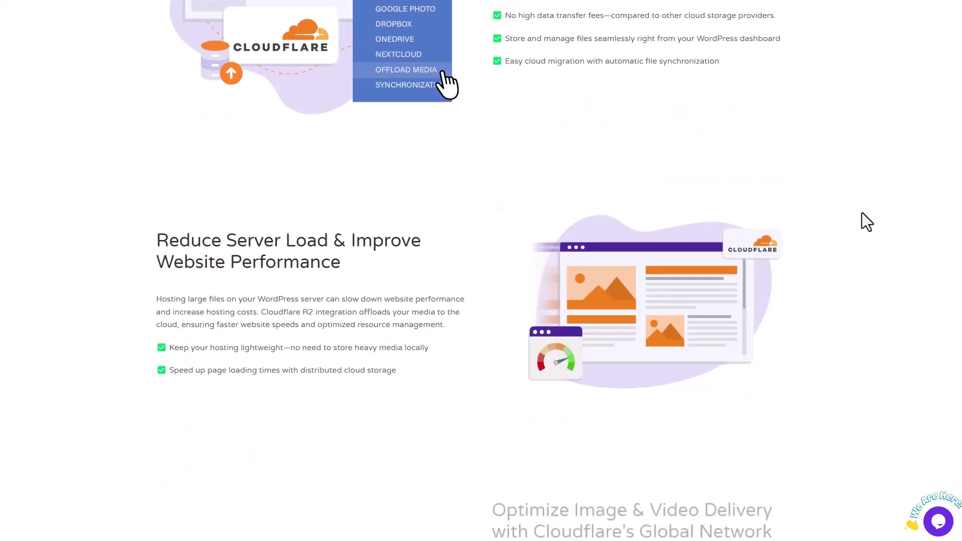
{"action": "scroll", "coordinate": [861, 212], "scroll_direction": "down", "scroll_amount": 4}
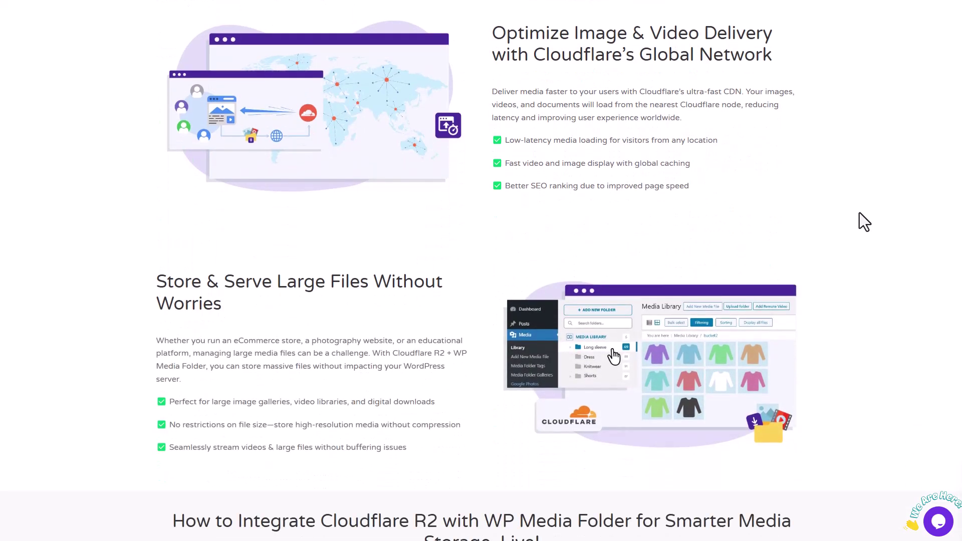
{"action": "scroll", "coordinate": [859, 212], "scroll_direction": "down", "scroll_amount": 6}
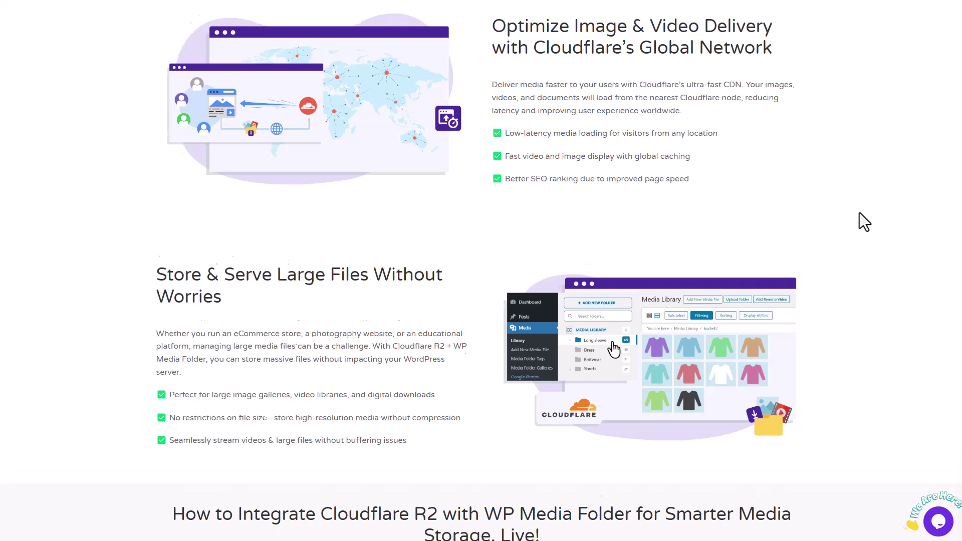
{"action": "scroll", "coordinate": [859, 213], "scroll_direction": "down", "scroll_amount": 4}
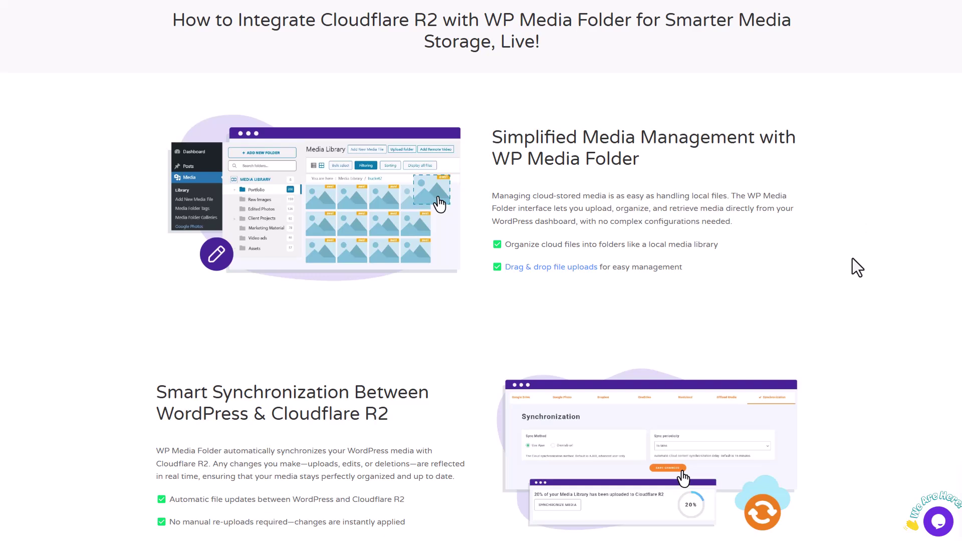
{"action": "scroll", "coordinate": [853, 259], "scroll_direction": "down", "scroll_amount": 5}
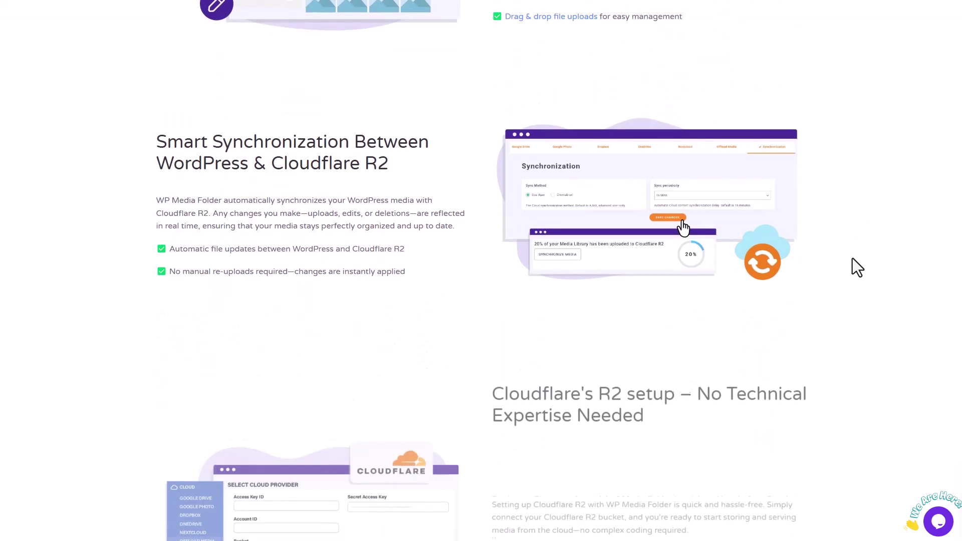
{"action": "scroll", "coordinate": [853, 259], "scroll_direction": "down", "scroll_amount": 6}
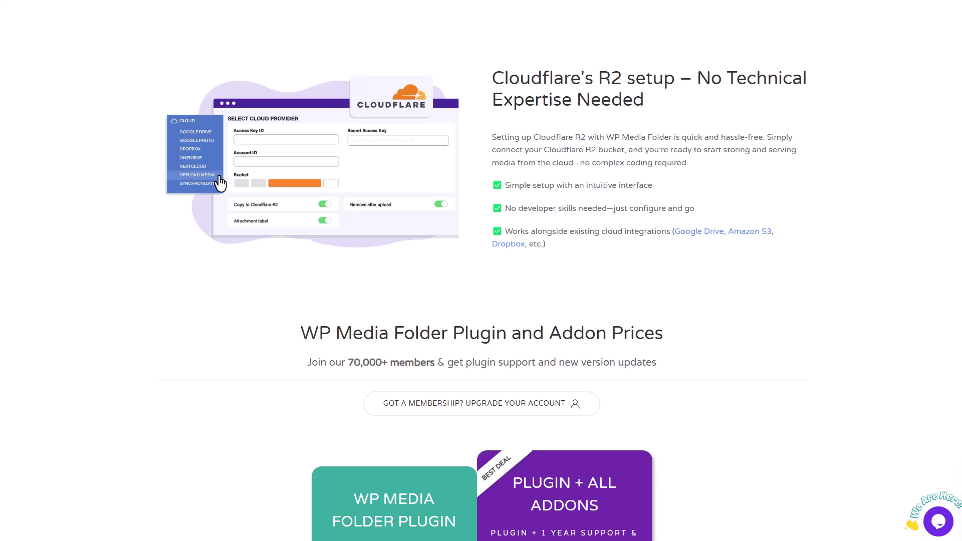
{"action": "scroll", "coordinate": [852, 360], "scroll_direction": "down", "scroll_amount": 7}
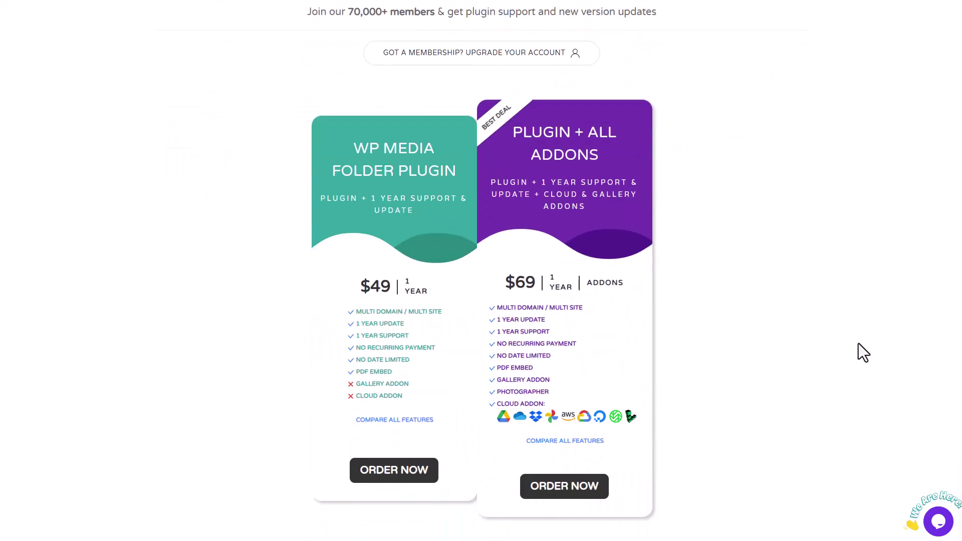
{"action": "scroll", "coordinate": [859, 344], "scroll_direction": "down", "scroll_amount": 10}
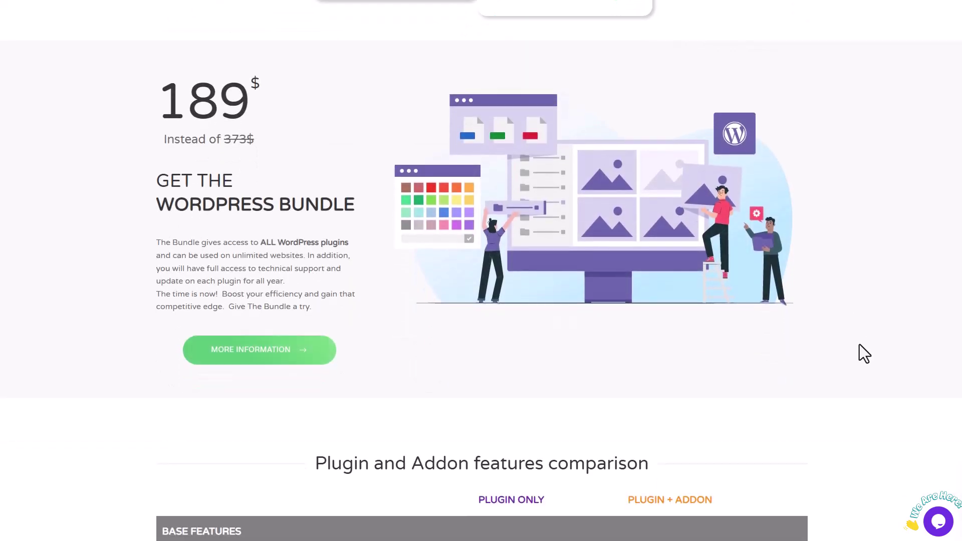
{"action": "scroll", "coordinate": [881, 353], "scroll_direction": "down", "scroll_amount": 1}
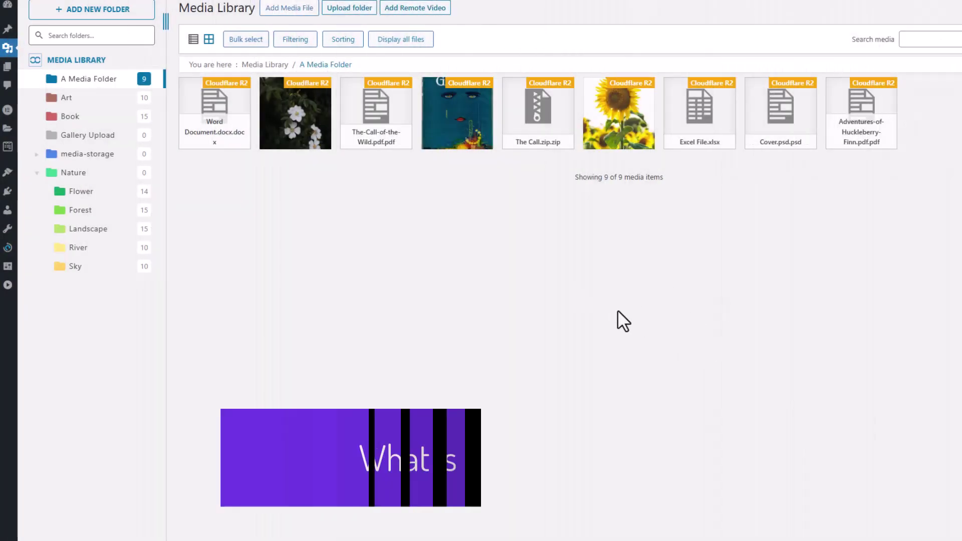
{"action": "mouse_move", "coordinate": [230, 89]}
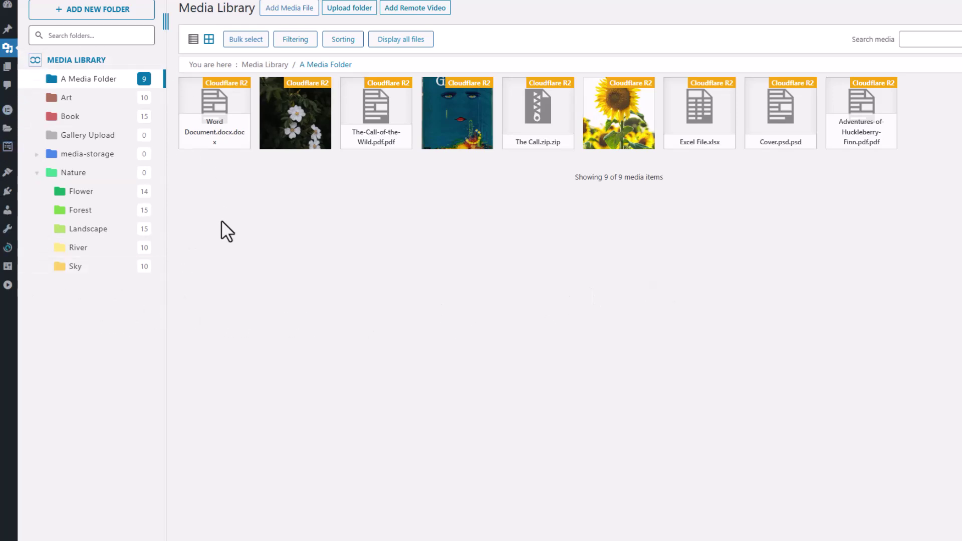
{"action": "left_click", "coordinate": [91, 199]}
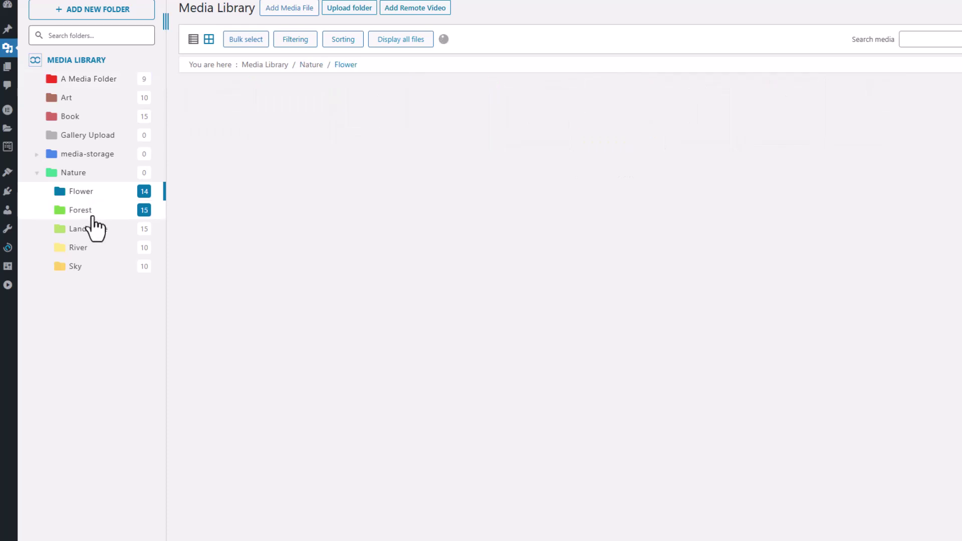
{"action": "left_click", "coordinate": [92, 215]}
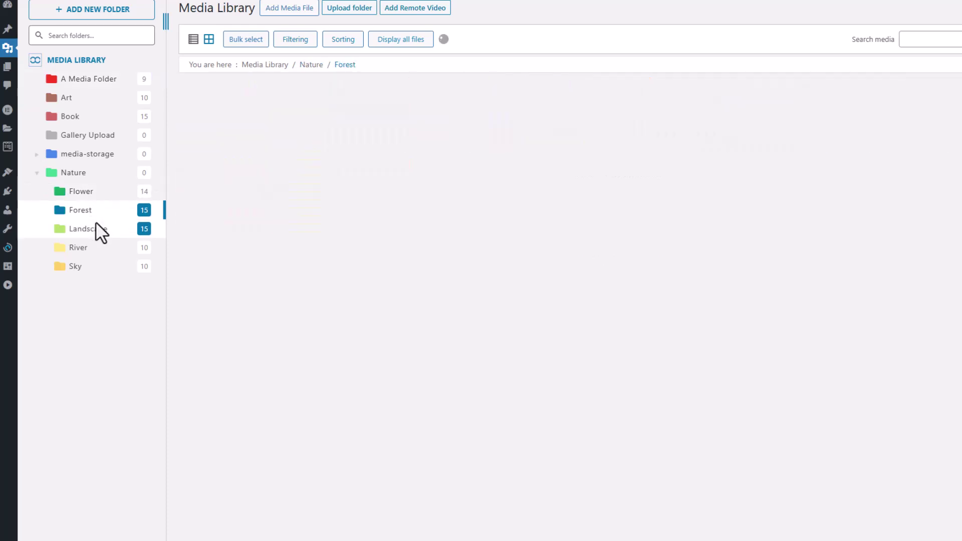
{"action": "left_click", "coordinate": [103, 239]}
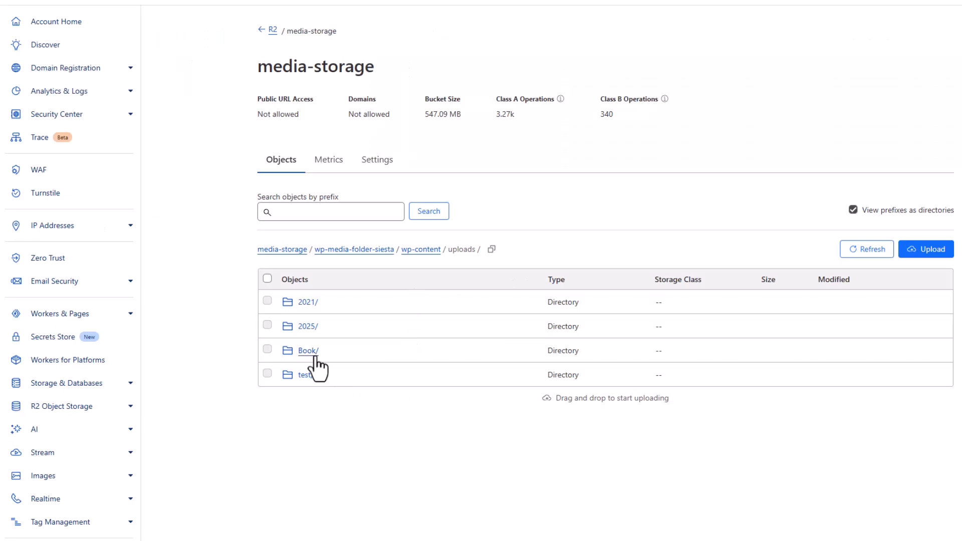
Open the Book/ folder in the media-storage bucket and look through its objects, including Don-Quixote-217x300.jpg
{"action": "left_click", "coordinate": [307, 351]}
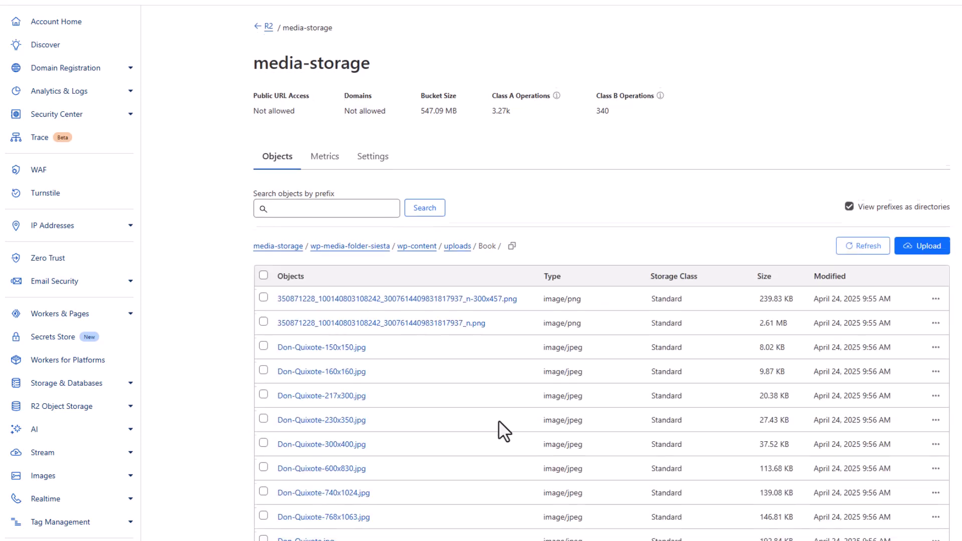
{"action": "scroll", "coordinate": [498, 430], "scroll_direction": "down", "scroll_amount": 4}
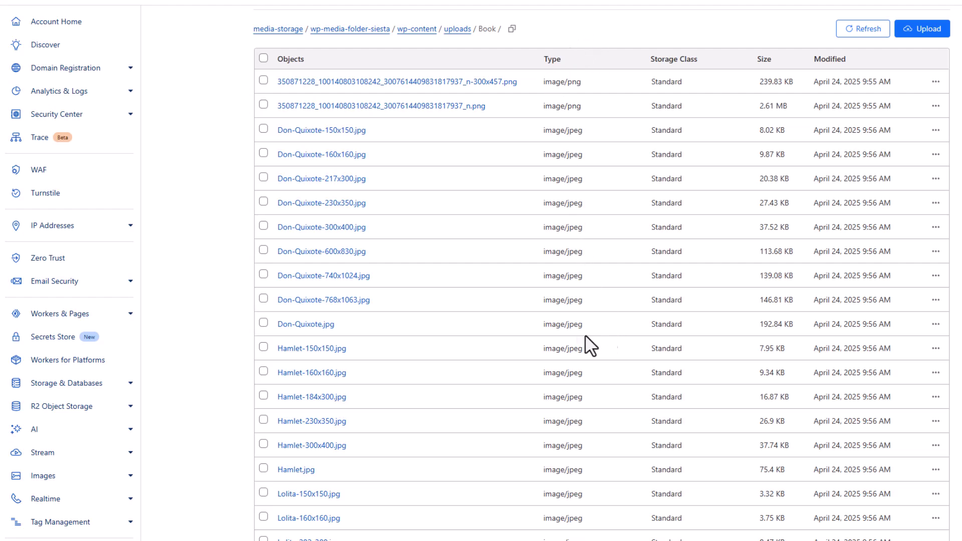
{"action": "scroll", "coordinate": [638, 266], "scroll_direction": "down", "scroll_amount": 4}
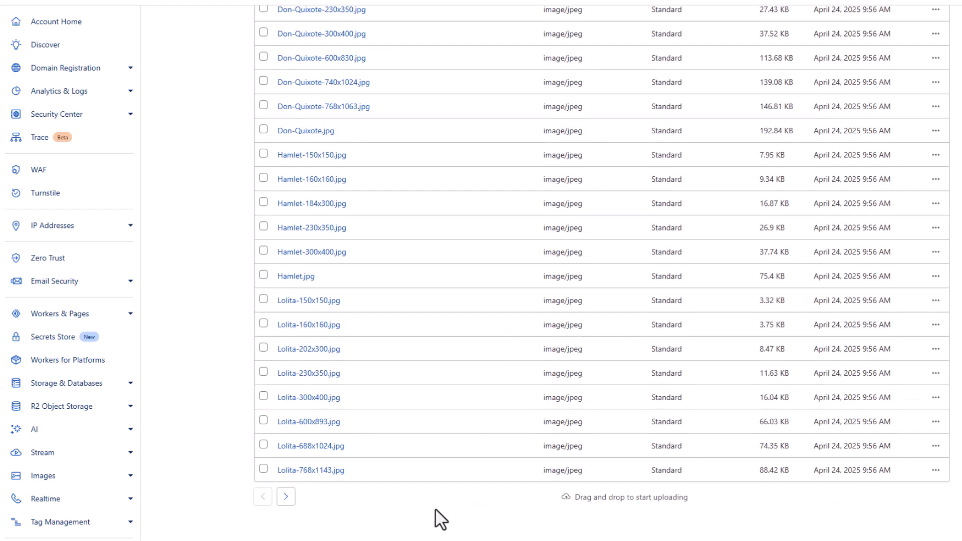
{"action": "scroll", "coordinate": [390, 460], "scroll_direction": "up", "scroll_amount": 6}
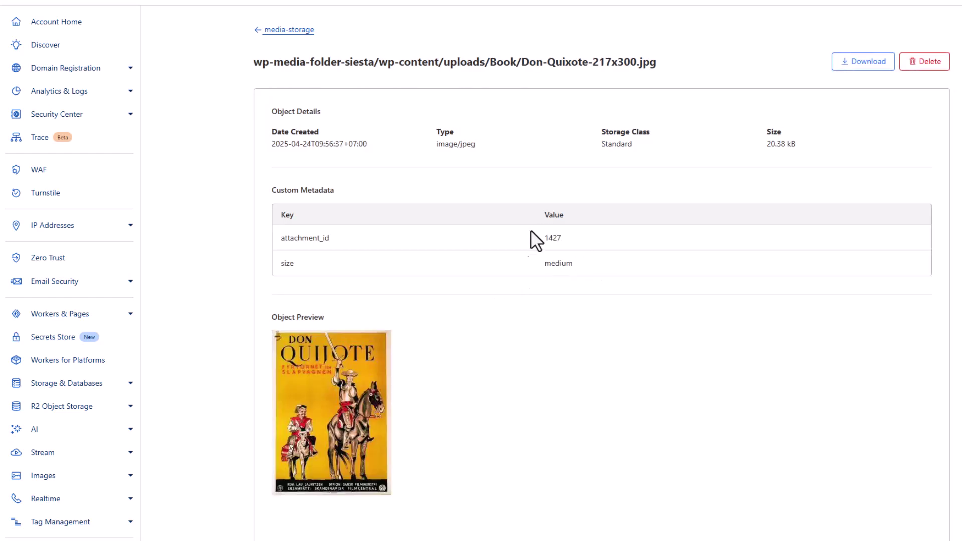
{"action": "scroll", "coordinate": [528, 292], "scroll_direction": "down", "scroll_amount": 3}
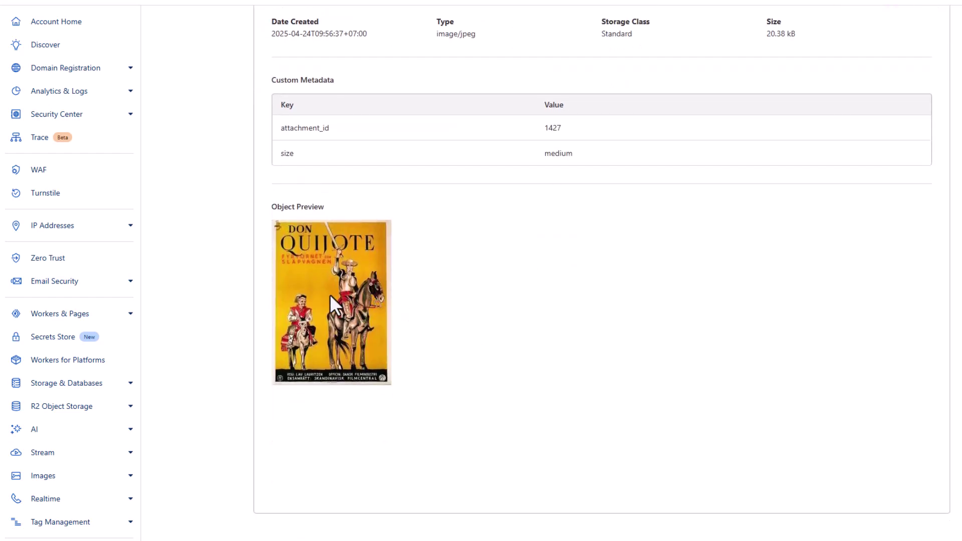
{"action": "scroll", "coordinate": [330, 294], "scroll_direction": "up", "scroll_amount": 3}
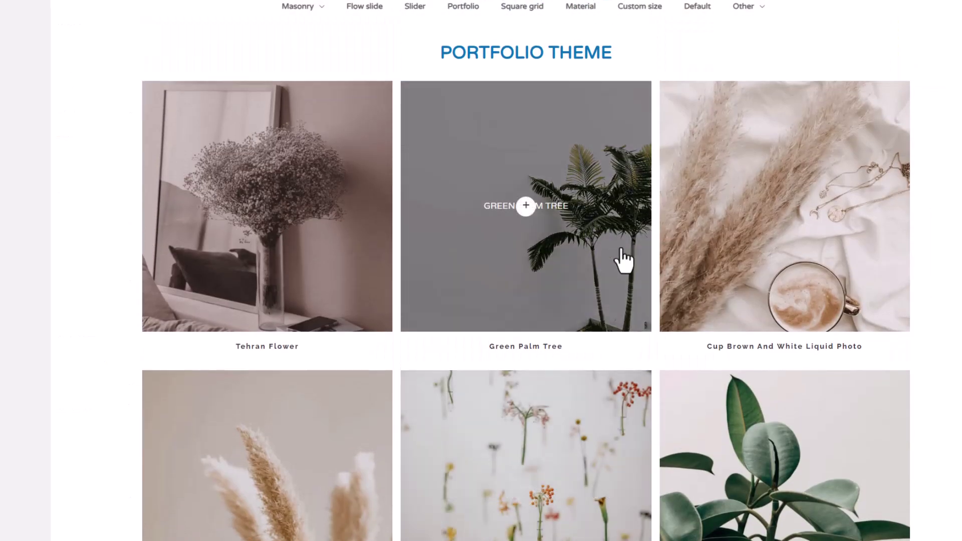
Switch the gallery demo from the Default theme to the Portfolio theme
{"action": "left_click", "coordinate": [524, 7]}
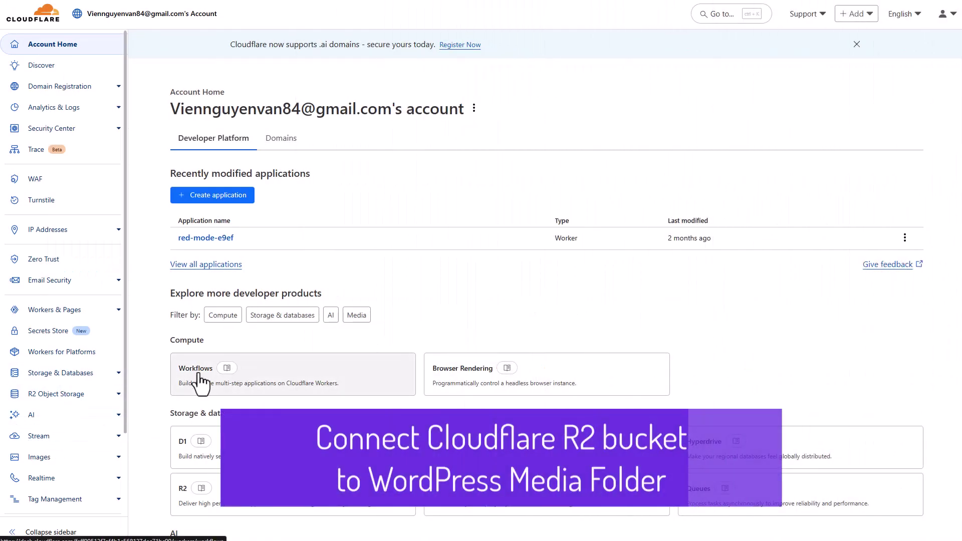
Create an R2 bucket named my-media-storage by prefixing 'my-' to the suggested name, then return to Overview
{"action": "left_click", "coordinate": [65, 396]}
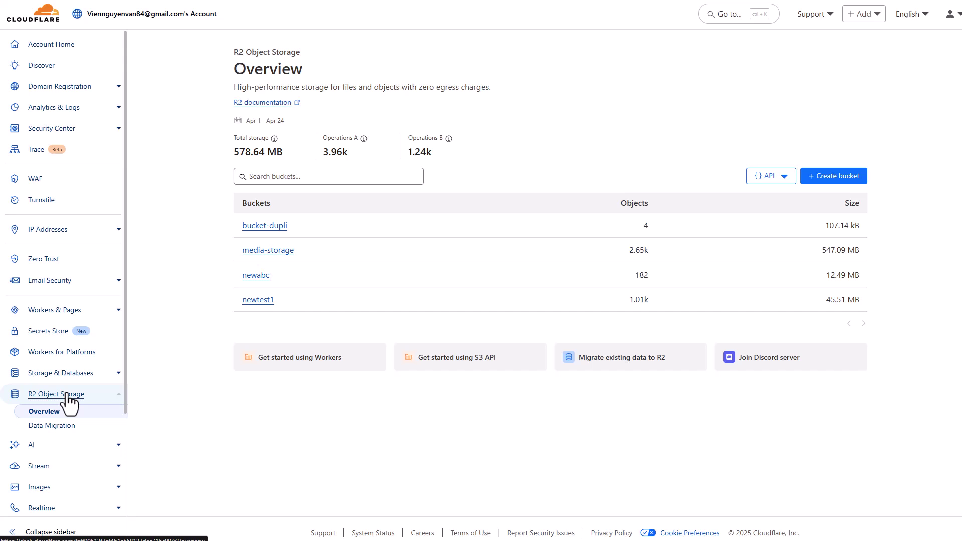
{"action": "left_click", "coordinate": [841, 180]}
{"action": "left_click", "coordinate": [361, 154]}
{"action": "type", "text": "media-storage"}
{"action": "left_click", "coordinate": [355, 154]}
{"action": "type", "text": "m"}
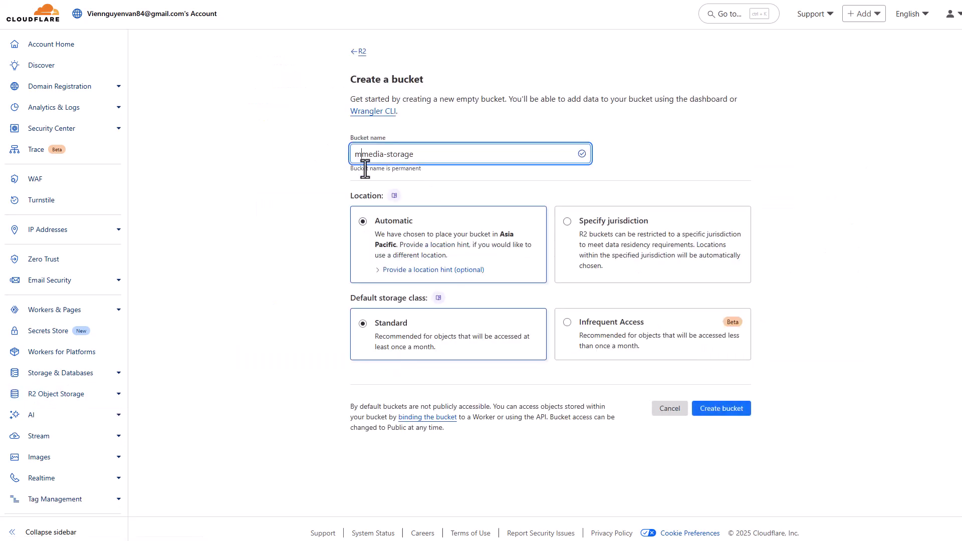
{"action": "type", "text": "y-"}
{"action": "left_click", "coordinate": [723, 417]}
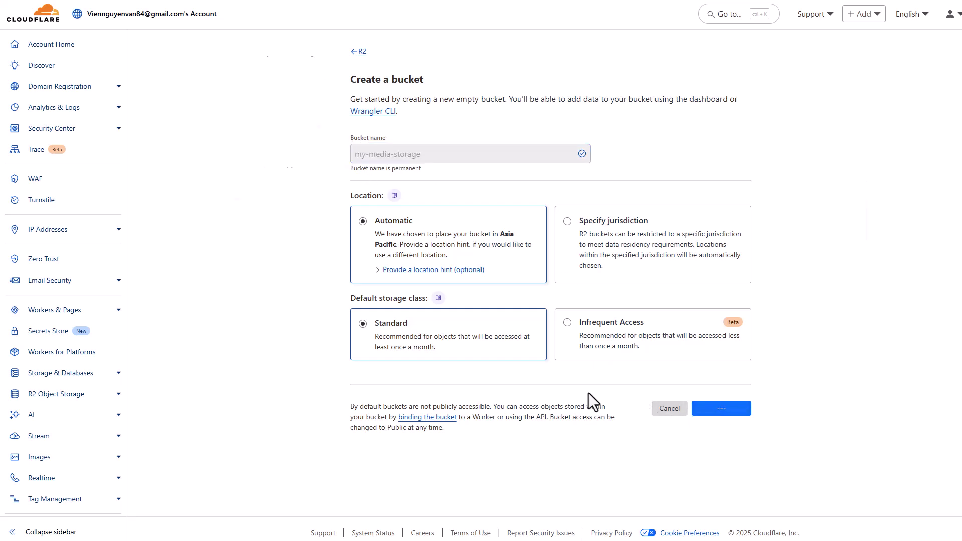
{"action": "scroll", "coordinate": [66, 306], "scroll_direction": "down", "scroll_amount": 2}
{"action": "left_click", "coordinate": [65, 297]}
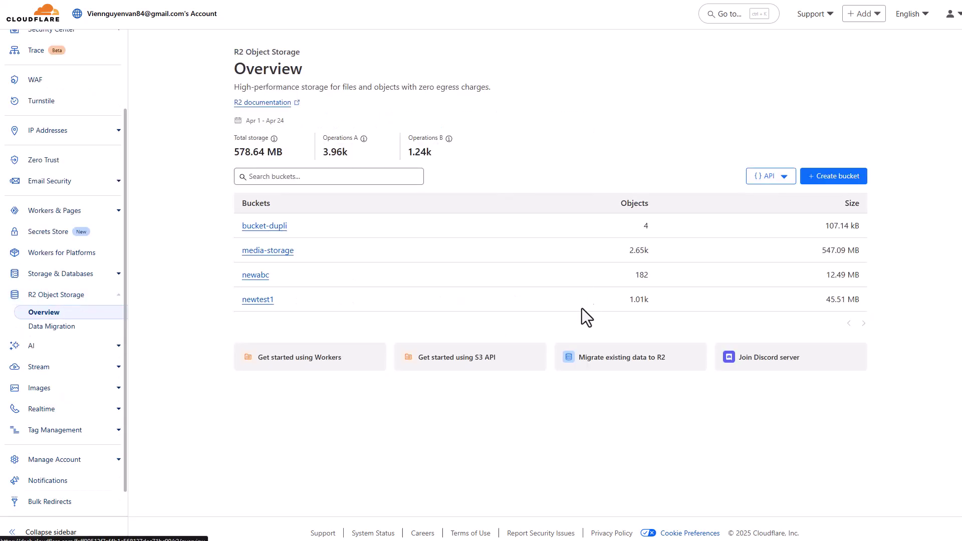
Create an account API token named 'WP media key' with Admin Read & Write permission
{"action": "left_click", "coordinate": [771, 180]}
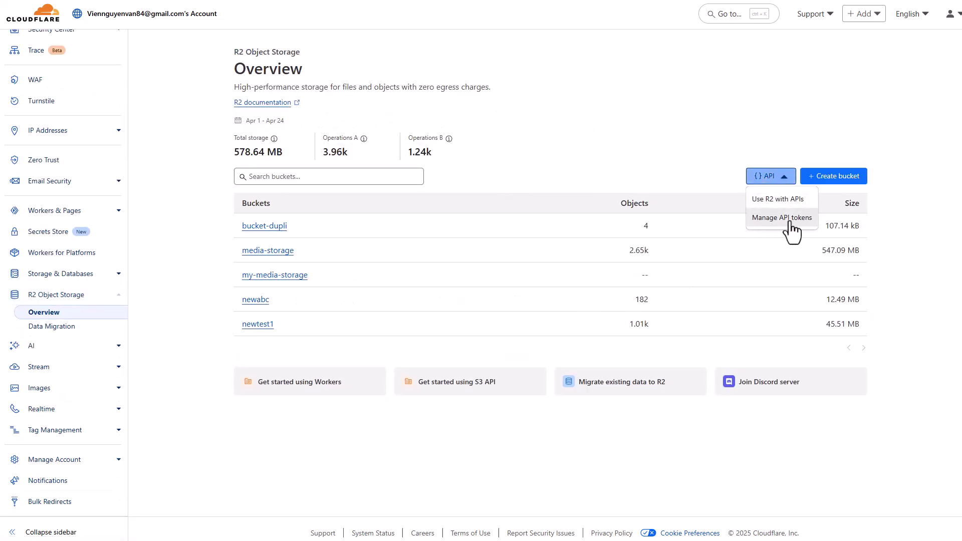
{"action": "left_click", "coordinate": [765, 224]}
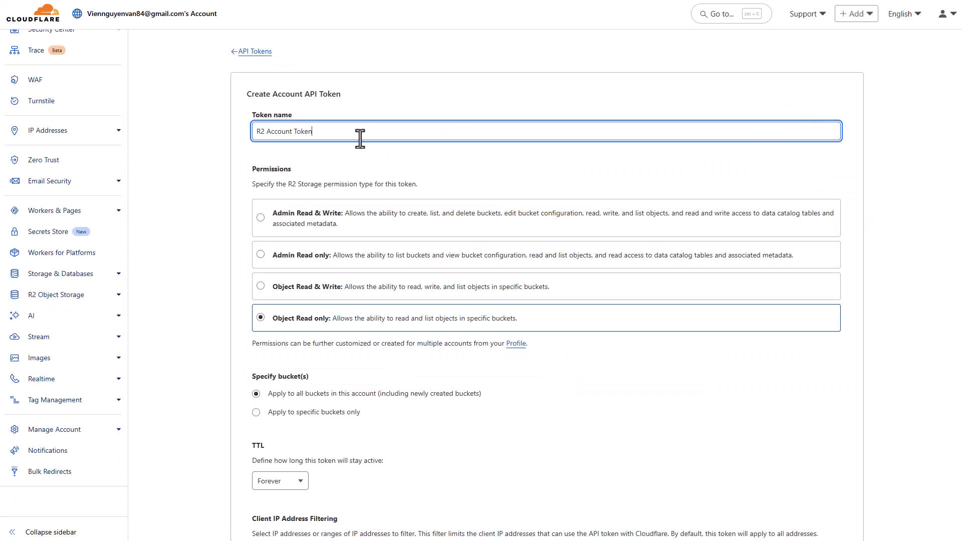
{"action": "left_click_drag", "start_coordinate": [360, 139], "coordinate": [218, 142]}
{"action": "type", "text": "WP media key"}
{"action": "scroll", "coordinate": [424, 187], "scroll_direction": "down", "scroll_amount": 4}
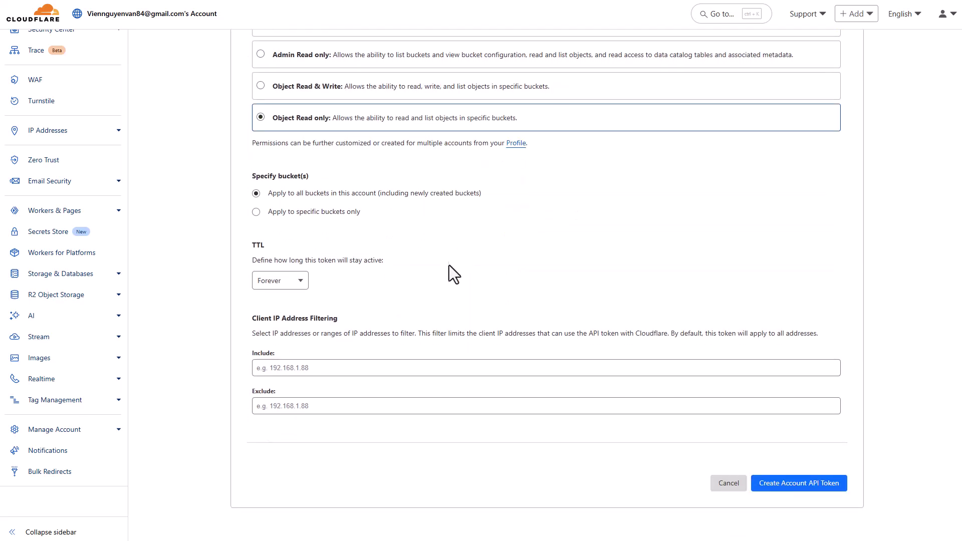
{"action": "scroll", "coordinate": [401, 210], "scroll_direction": "up", "scroll_amount": 3}
{"action": "left_click", "coordinate": [320, 175]}
{"action": "scroll", "coordinate": [551, 301], "scroll_direction": "down", "scroll_amount": 2}
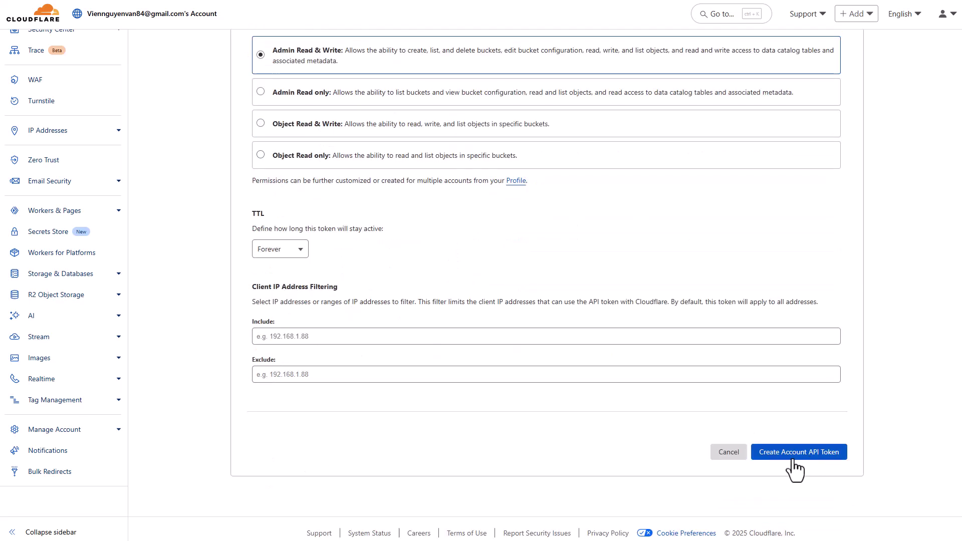
{"action": "left_click", "coordinate": [800, 456]}
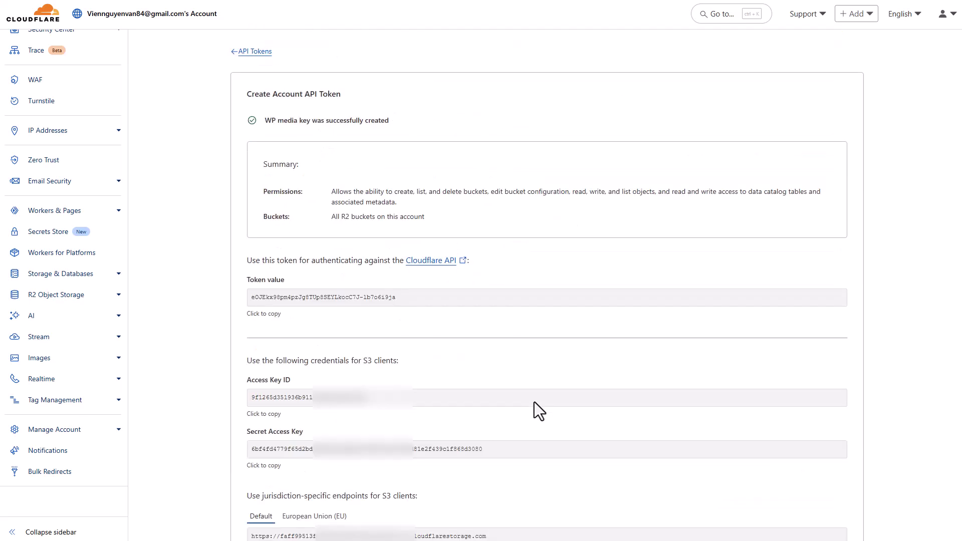
{"action": "scroll", "coordinate": [534, 402], "scroll_direction": "down", "scroll_amount": 4}
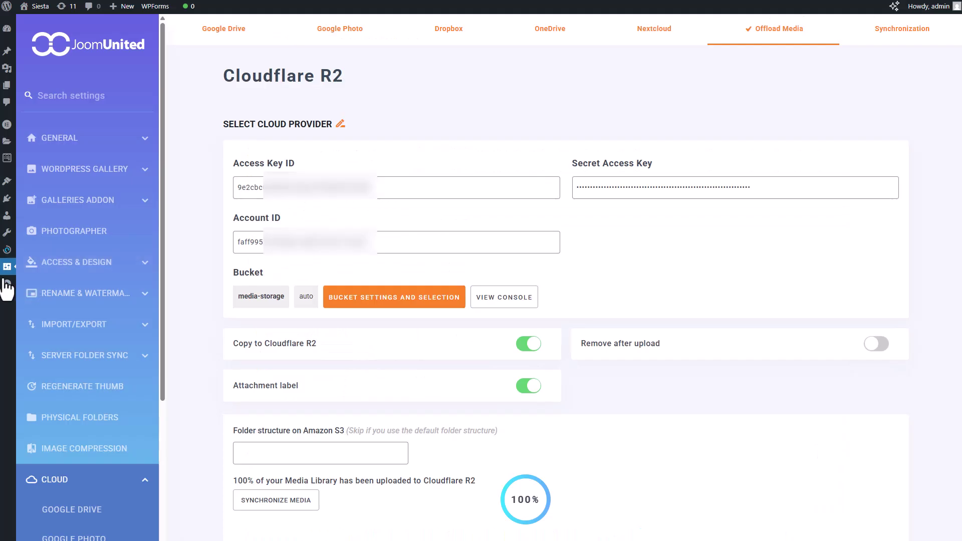
{"action": "mouse_move", "coordinate": [7, 267]}
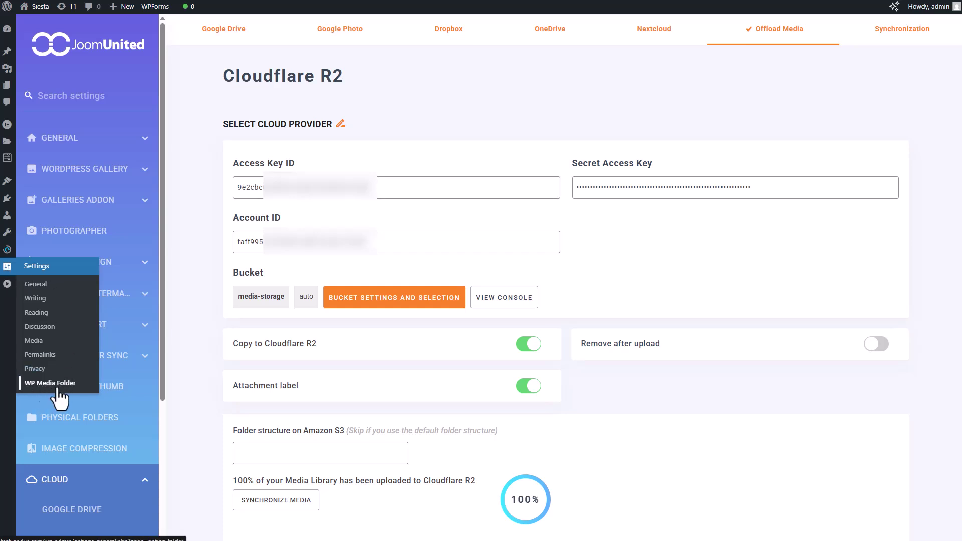
{"action": "scroll", "coordinate": [91, 366], "scroll_direction": "down", "scroll_amount": 3}
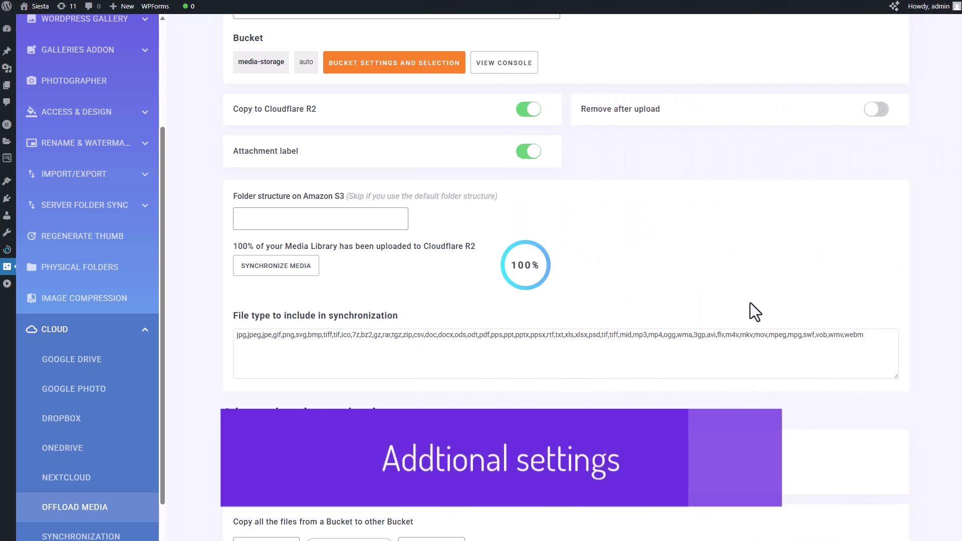
{"action": "mouse_move", "coordinate": [275, 113]}
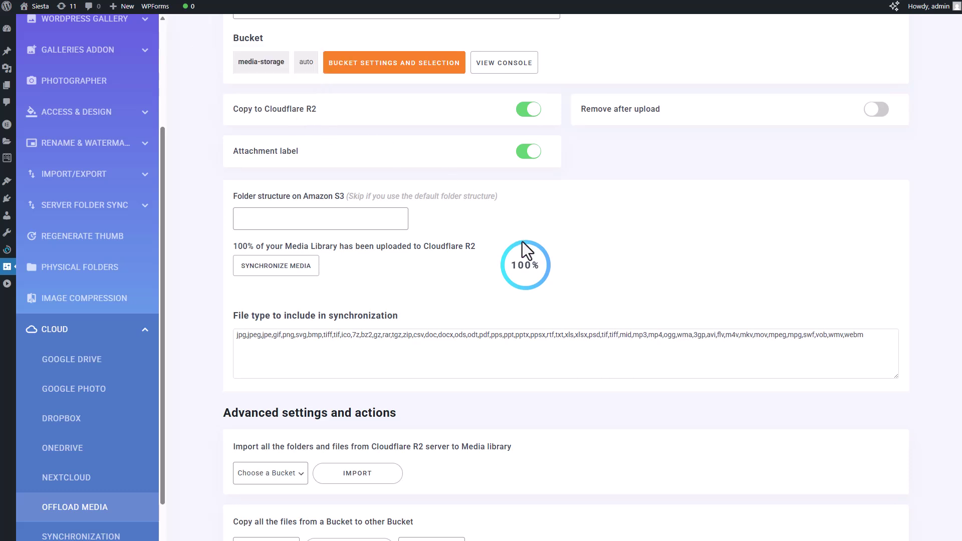
In Advanced settings, choose media-storage as the bucket to import from
{"action": "mouse_move", "coordinate": [253, 165]}
{"action": "mouse_move", "coordinate": [618, 118]}
{"action": "scroll", "coordinate": [610, 230], "scroll_direction": "down", "scroll_amount": 4}
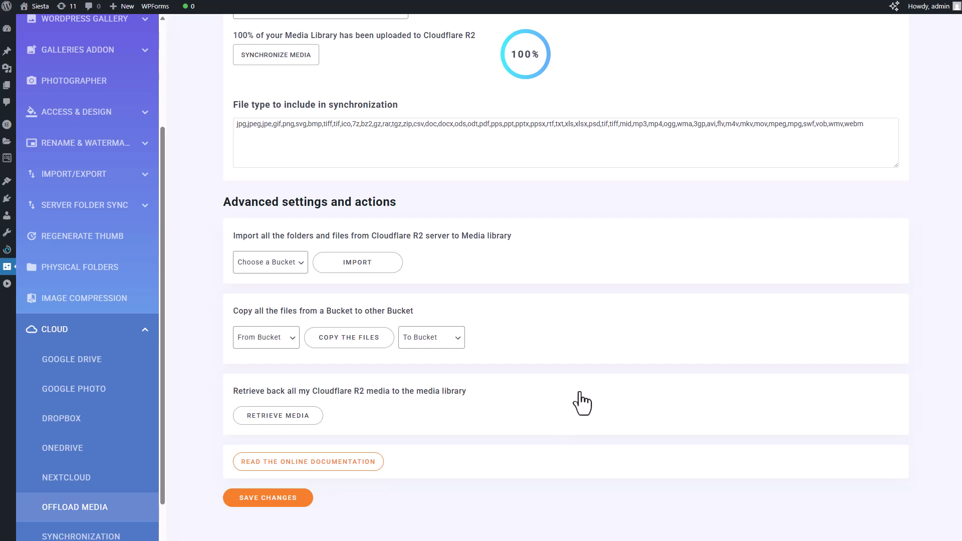
{"action": "left_click_drag", "start_coordinate": [224, 201], "coordinate": [426, 207]}
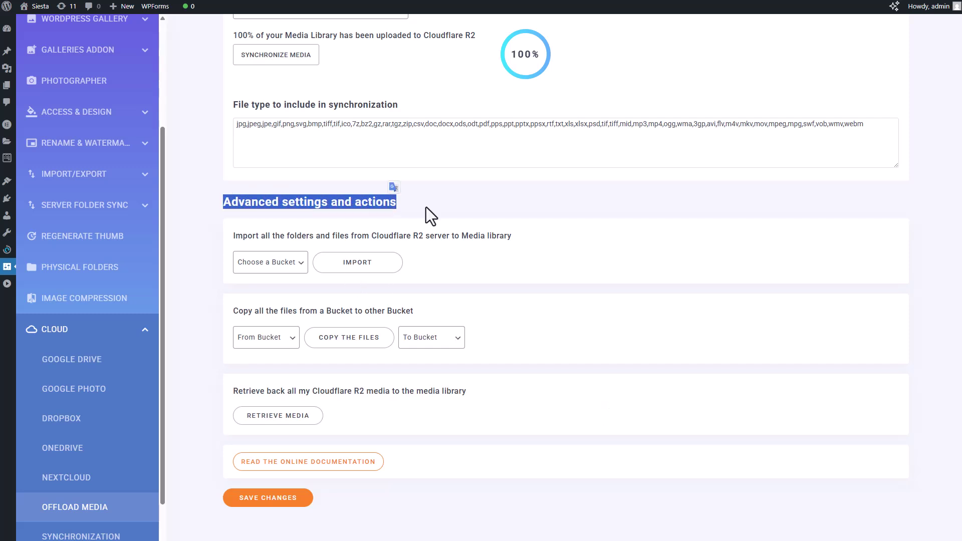
{"action": "left_click", "coordinate": [498, 200]}
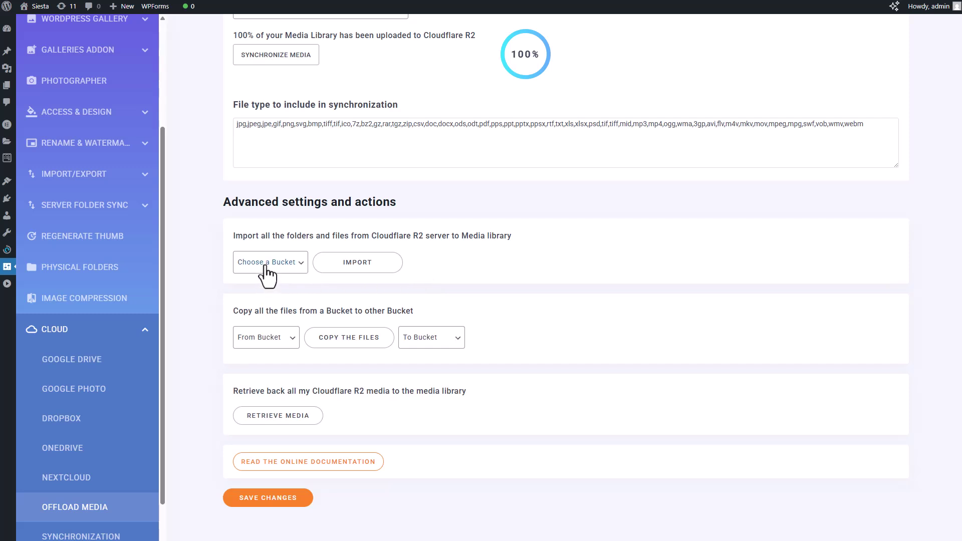
{"action": "left_click", "coordinate": [284, 275]}
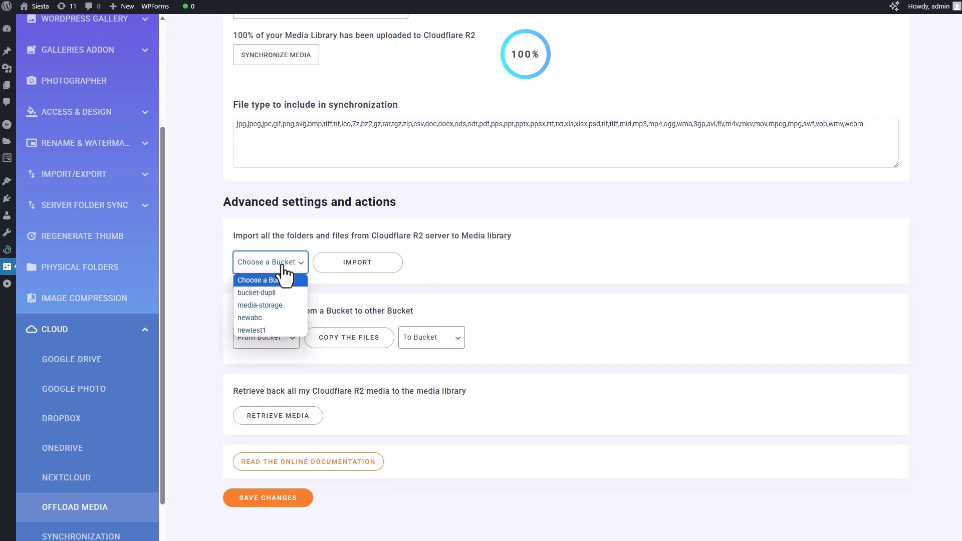
{"action": "left_click", "coordinate": [264, 306]}
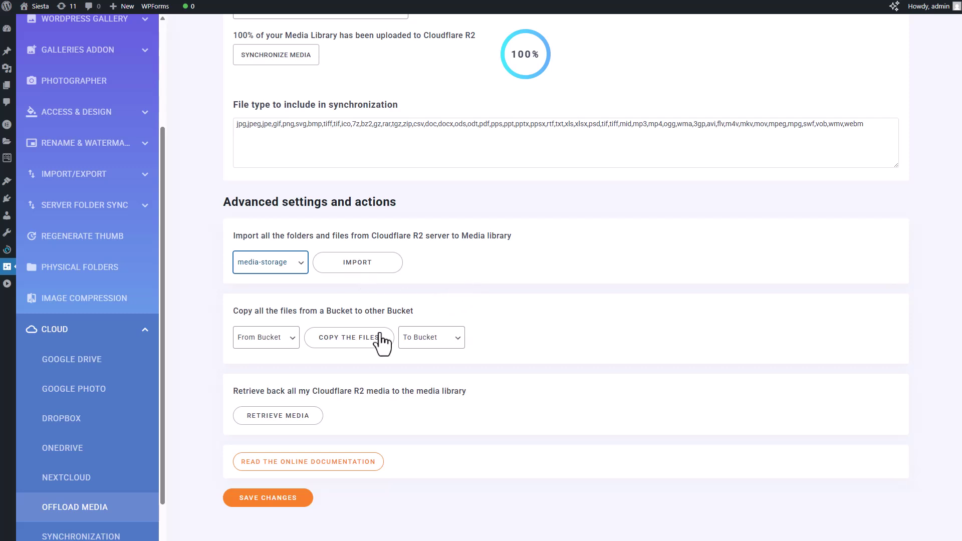
Set the bucket copy to go from bucket-dupli to media-storage
{"action": "left_click", "coordinate": [263, 338]}
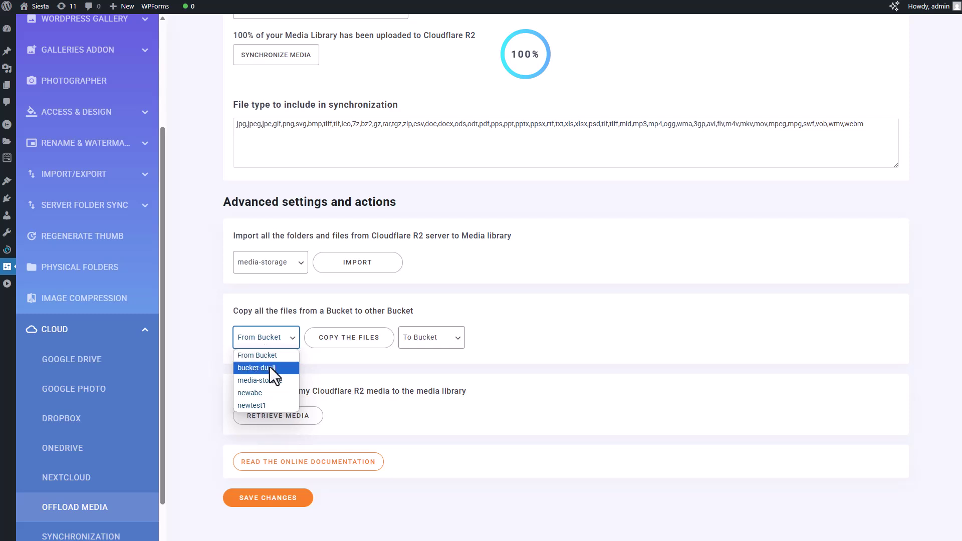
{"action": "left_click", "coordinate": [270, 368]}
{"action": "left_click", "coordinate": [451, 341]}
{"action": "left_click", "coordinate": [441, 382]}
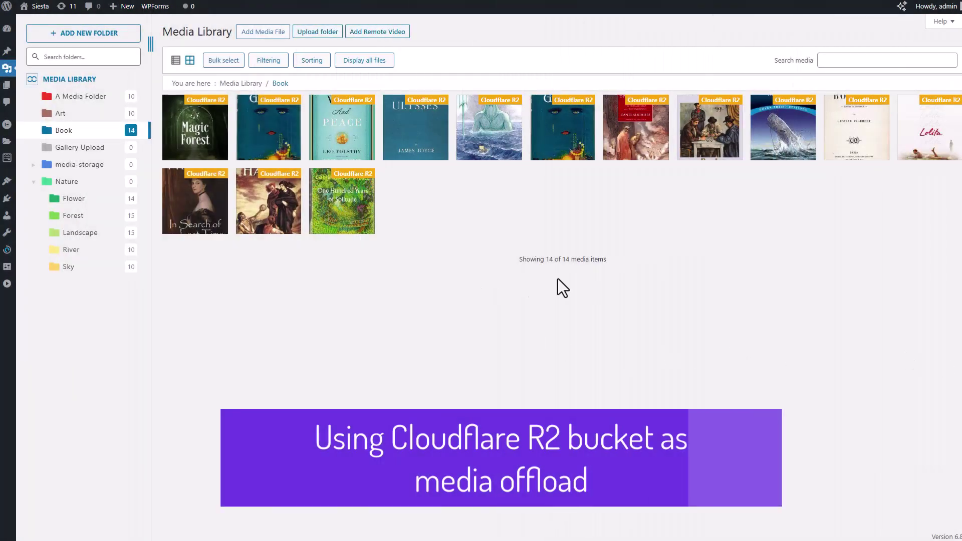
Upload the Don Quixote image into the Book folder and close the upload panel
{"action": "mouse_move", "coordinate": [206, 107]}
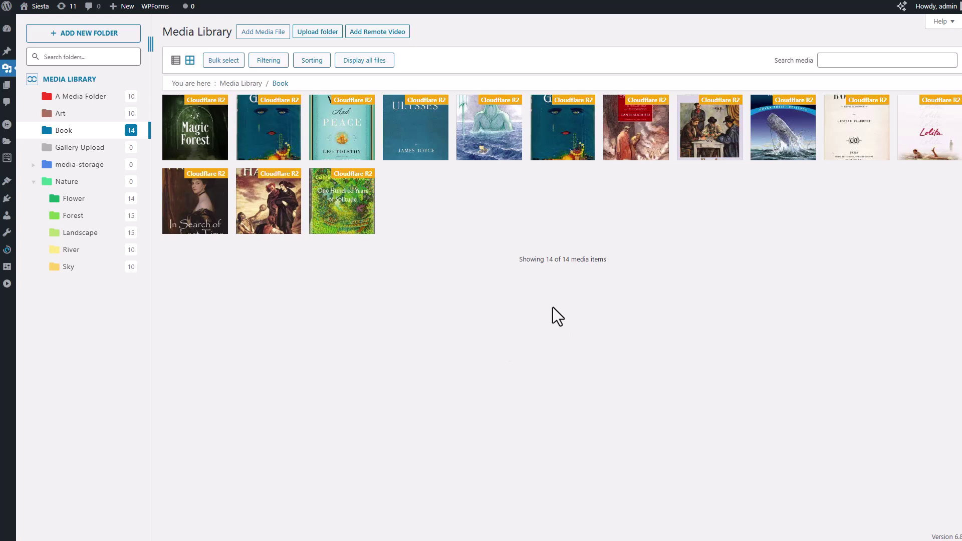
{"action": "left_click", "coordinate": [265, 35]}
{"action": "left_click", "coordinate": [518, 113]}
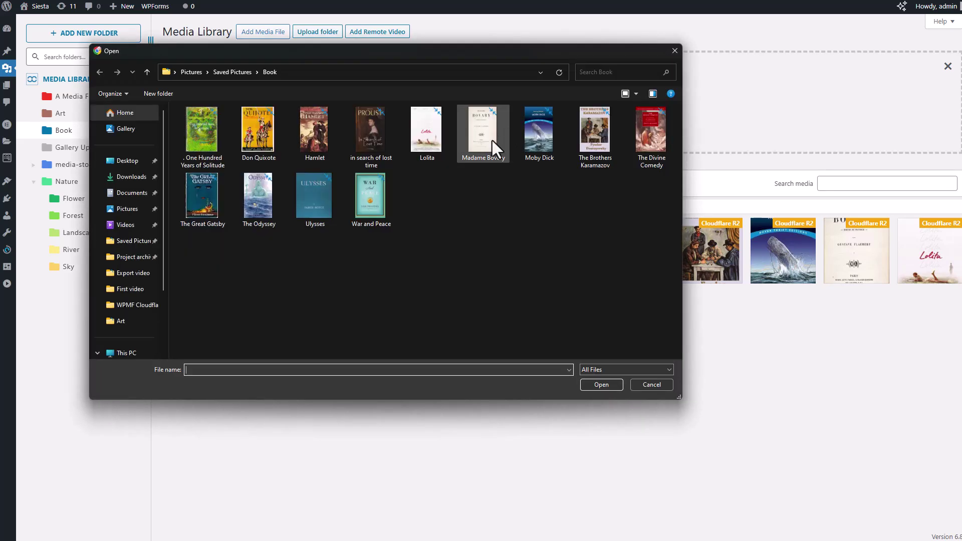
{"action": "left_click", "coordinate": [259, 129]}
{"action": "left_click", "coordinate": [604, 386]}
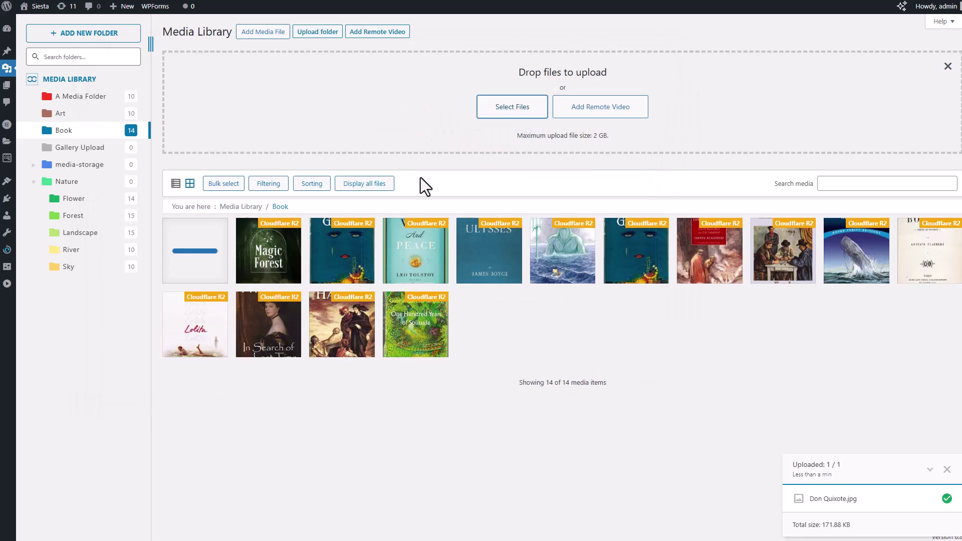
{"action": "left_click", "coordinate": [948, 67]}
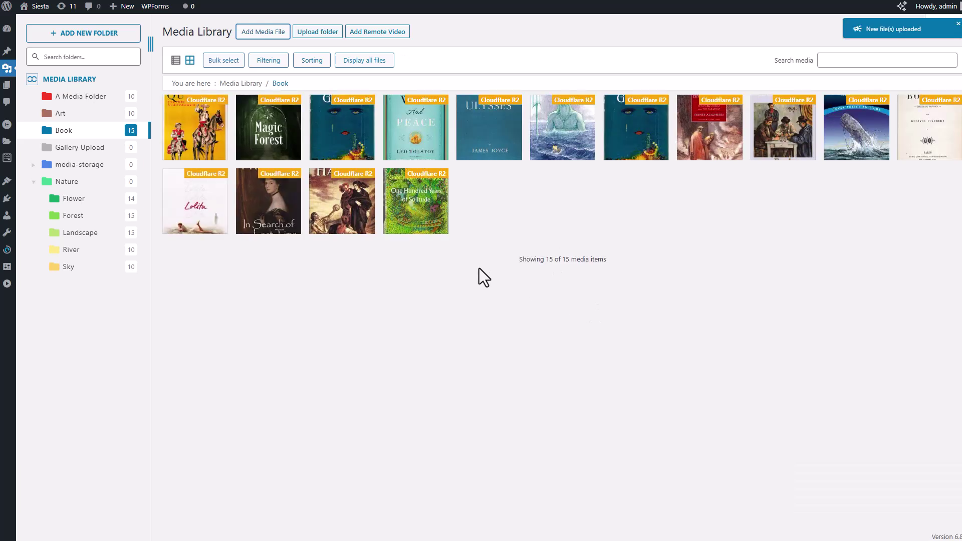
Check Don Quixote.jpg's details in WordPress and as the wp-content/uploads/Book object in R2
{"action": "left_click", "coordinate": [202, 133]}
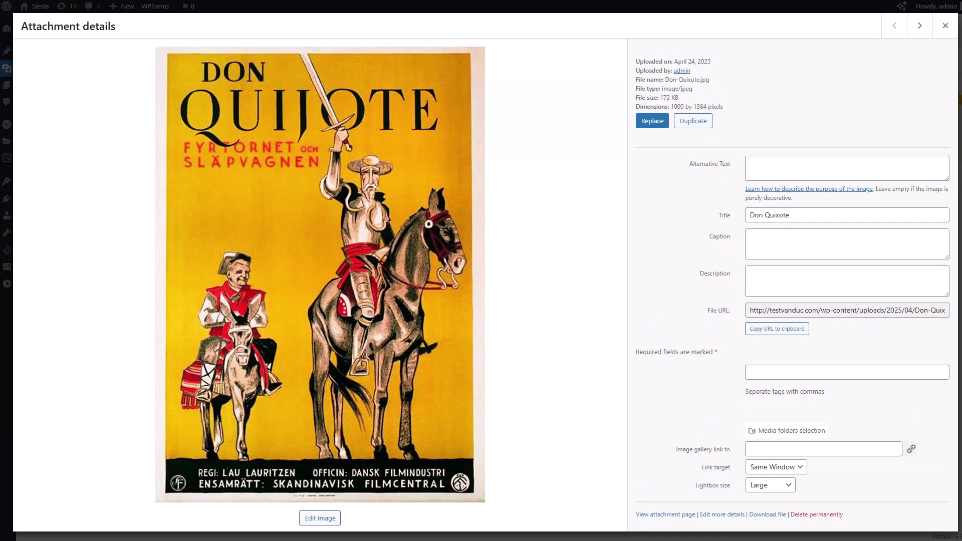
{"action": "key", "text": "ctrl+Tab"}
{"action": "scroll", "coordinate": [386, 317], "scroll_direction": "down", "scroll_amount": 1}
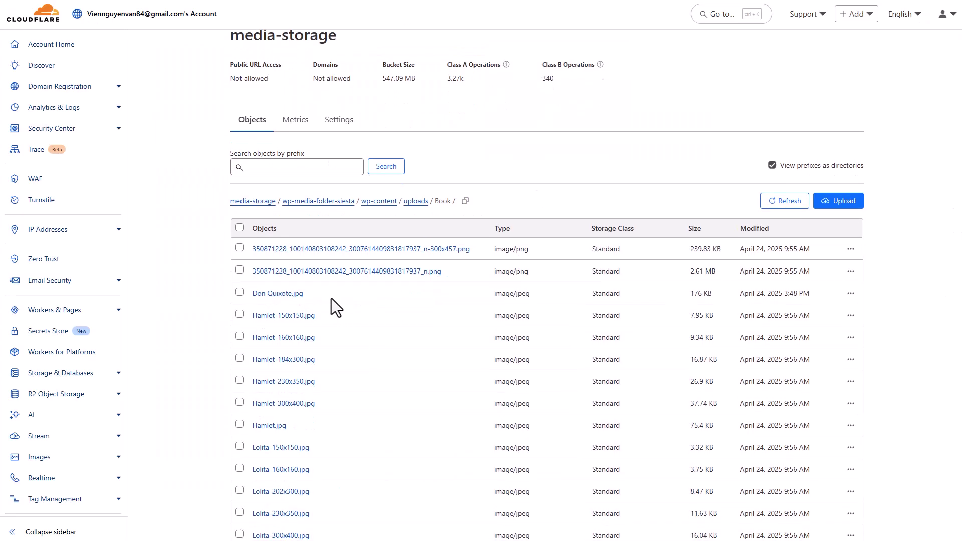
{"action": "left_click", "coordinate": [282, 295]}
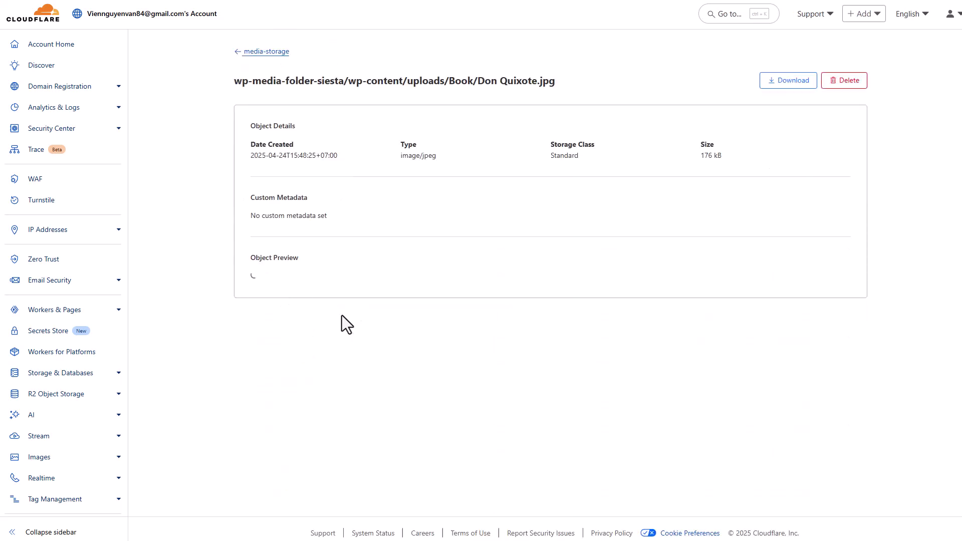
{"action": "scroll", "coordinate": [365, 316], "scroll_direction": "down", "scroll_amount": 1}
{"action": "scroll", "coordinate": [364, 317], "scroll_direction": "down", "scroll_amount": 1}
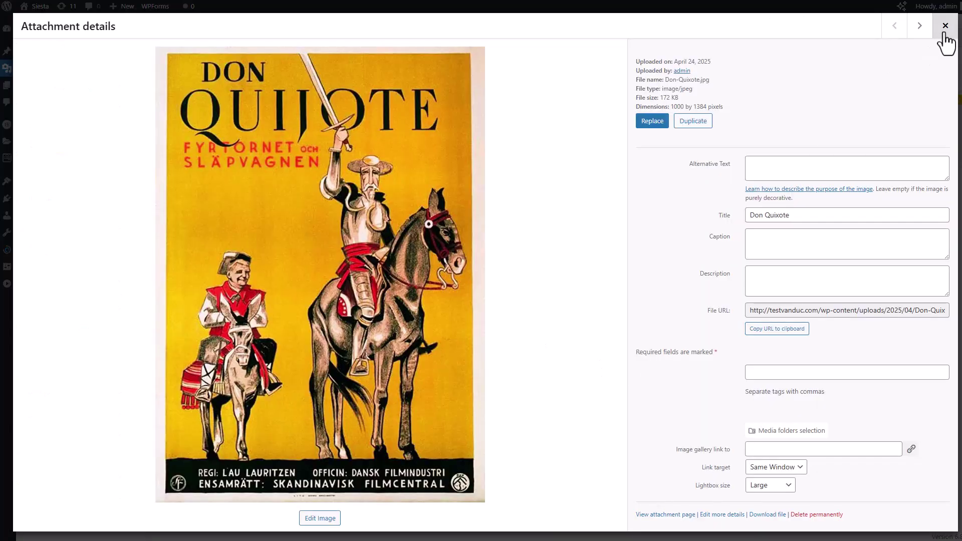
{"action": "left_click", "coordinate": [945, 26]}
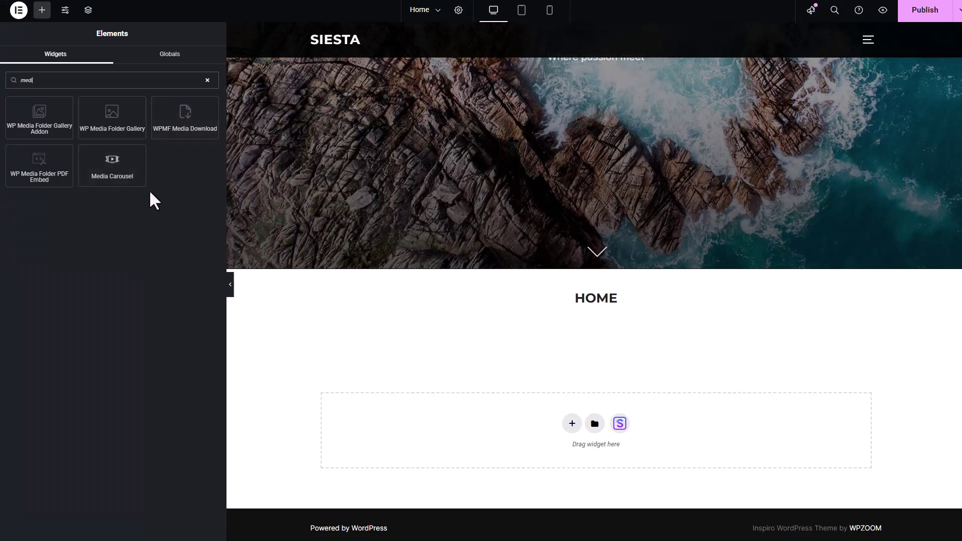
Add a WP Media Folder Gallery containing the cherry-tree image from the Art folder
{"action": "left_click_drag", "start_coordinate": [121, 121], "coordinate": [592, 406]}
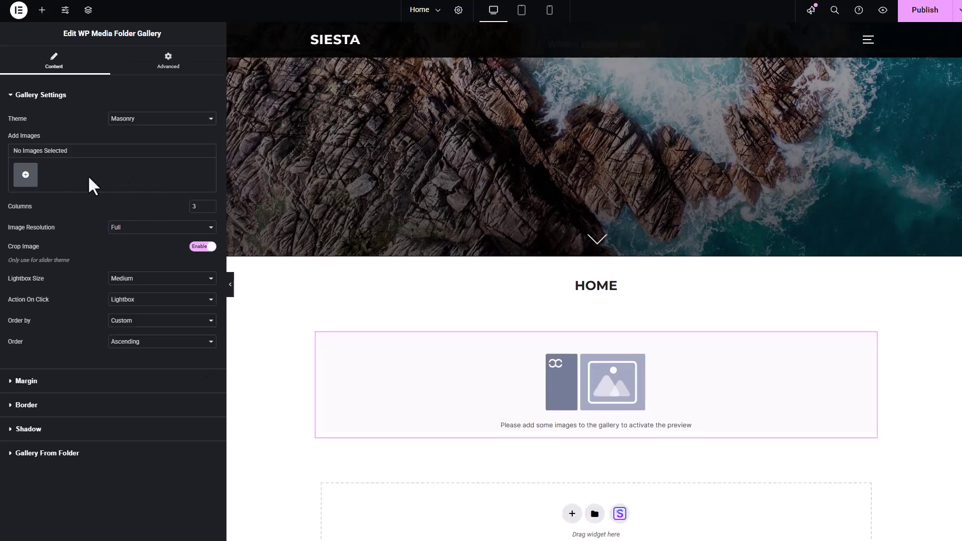
{"action": "left_click", "coordinate": [26, 175]}
{"action": "left_click", "coordinate": [211, 194]}
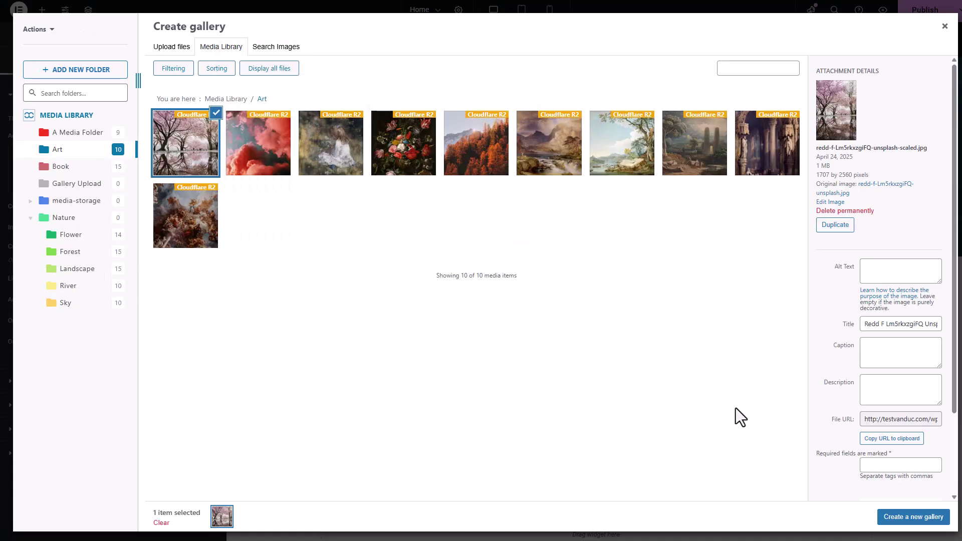
{"action": "left_click", "coordinate": [882, 517]}
{"action": "left_click", "coordinate": [925, 517]}
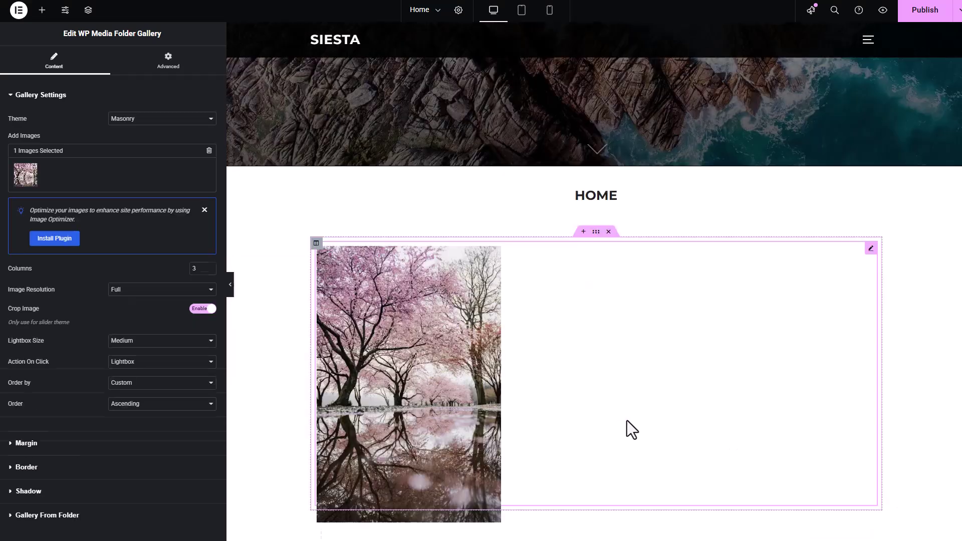
{"action": "scroll", "coordinate": [551, 401], "scroll_direction": "down", "scroll_amount": 3}
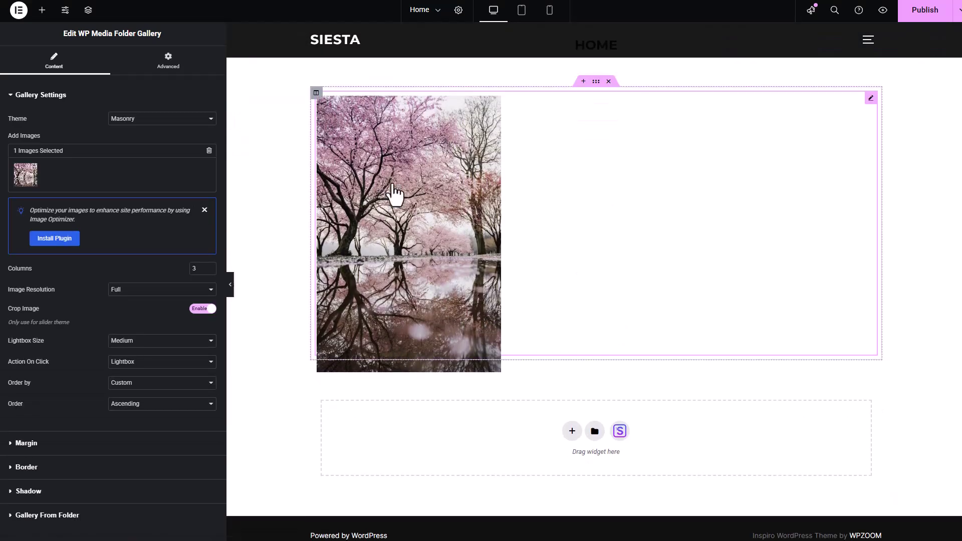
Add a second WP Media Folder Gallery with five images from the Flower folder
{"action": "left_click", "coordinate": [42, 10]}
{"action": "type", "text": "media"}
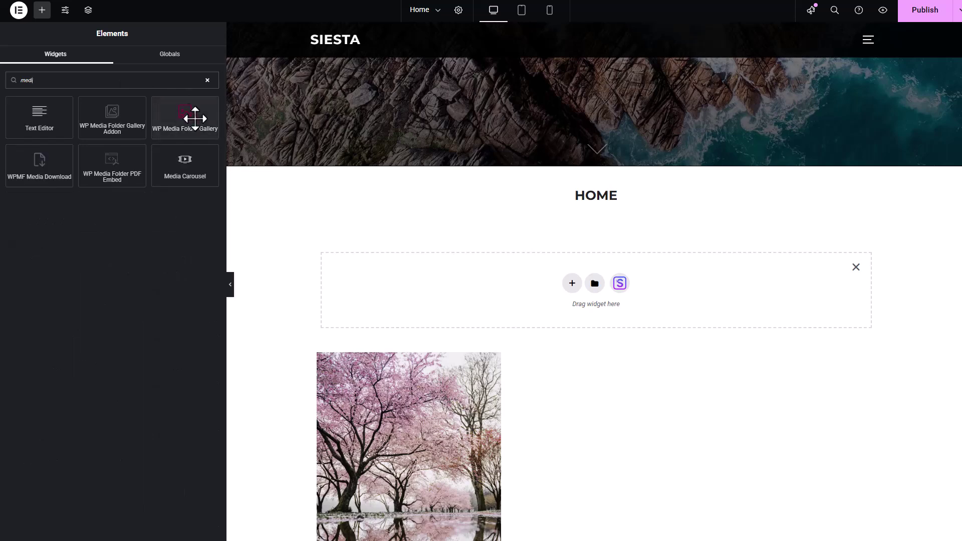
{"action": "left_click_drag", "start_coordinate": [189, 112], "coordinate": [494, 324]}
{"action": "left_click", "coordinate": [25, 174]}
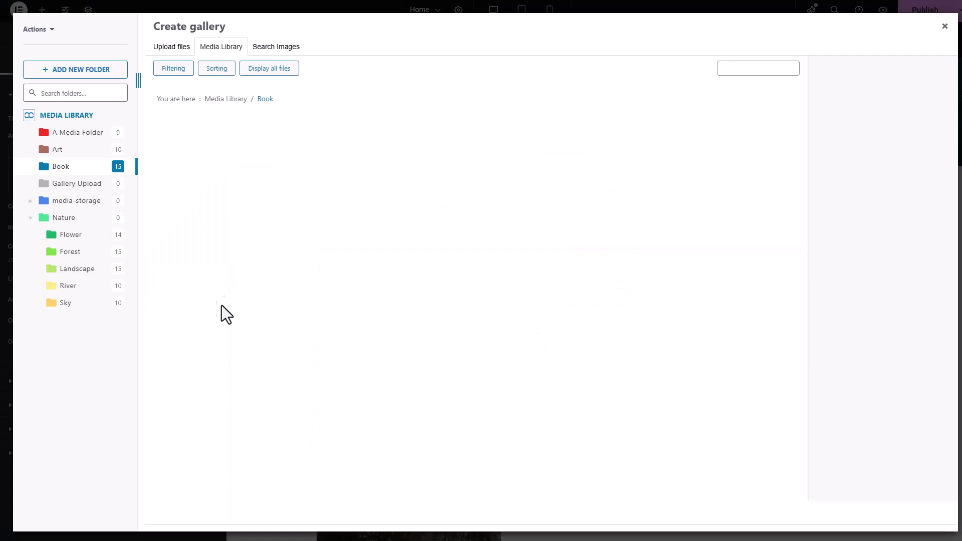
{"action": "left_click", "coordinate": [75, 236]}
{"action": "left_click", "coordinate": [336, 155]}
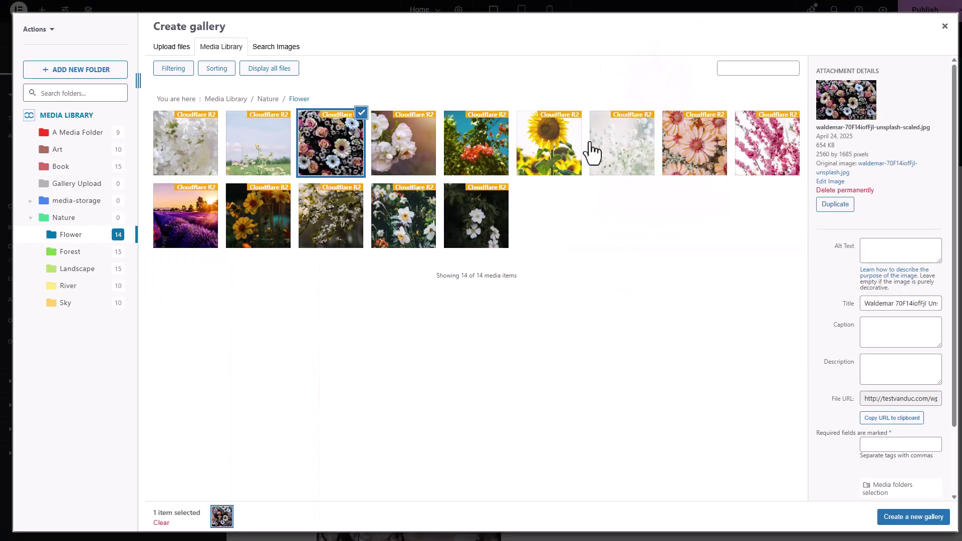
{"action": "left_click", "coordinate": [621, 145], "text": "shift"}
{"action": "left_click", "coordinate": [890, 514]}
{"action": "left_click", "coordinate": [924, 516]}
Switch the flower gallery's theme to Portfolio
{"action": "left_click", "coordinate": [162, 118]}
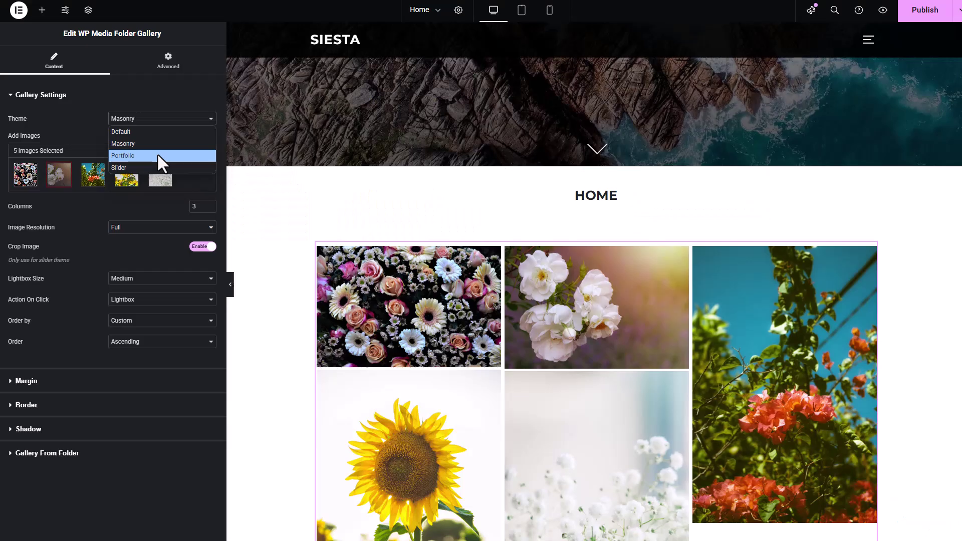
{"action": "left_click", "coordinate": [159, 157]}
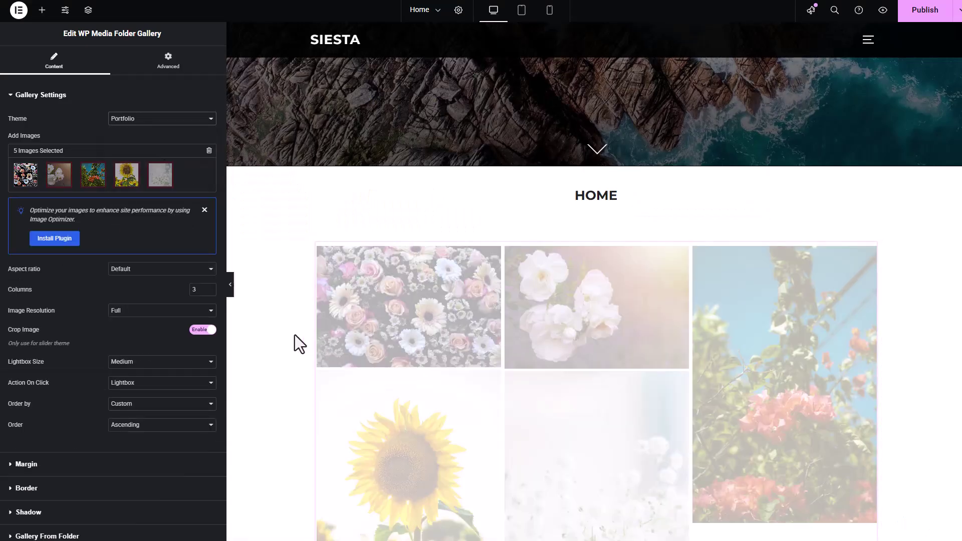
{"action": "scroll", "coordinate": [294, 334], "scroll_direction": "down", "scroll_amount": 3}
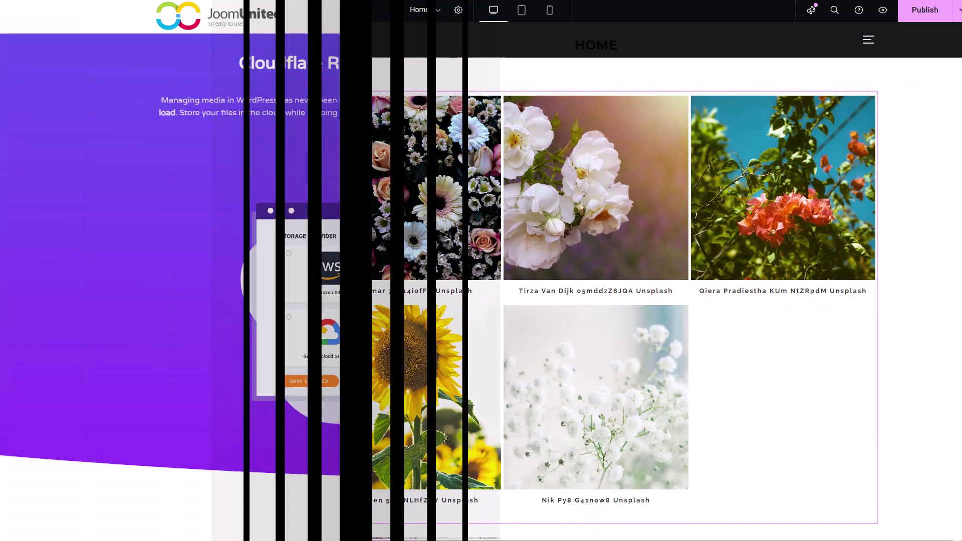
Scroll the Cloudflare R2 integration page down to the WP Media Folder Plugin and Addon Prices section
{"action": "scroll", "coordinate": [863, 213], "scroll_direction": "down", "scroll_amount": 1}
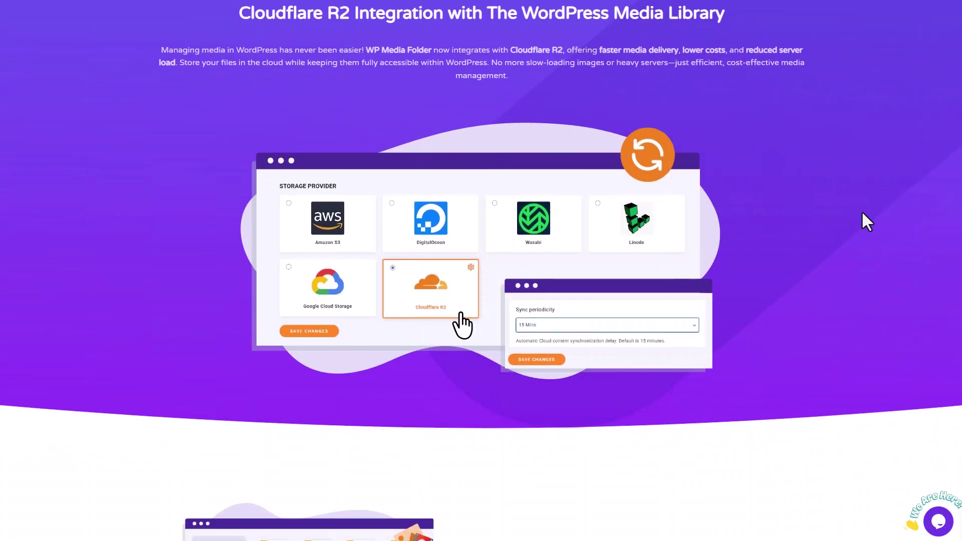
{"action": "scroll", "coordinate": [862, 213], "scroll_direction": "down", "scroll_amount": 4}
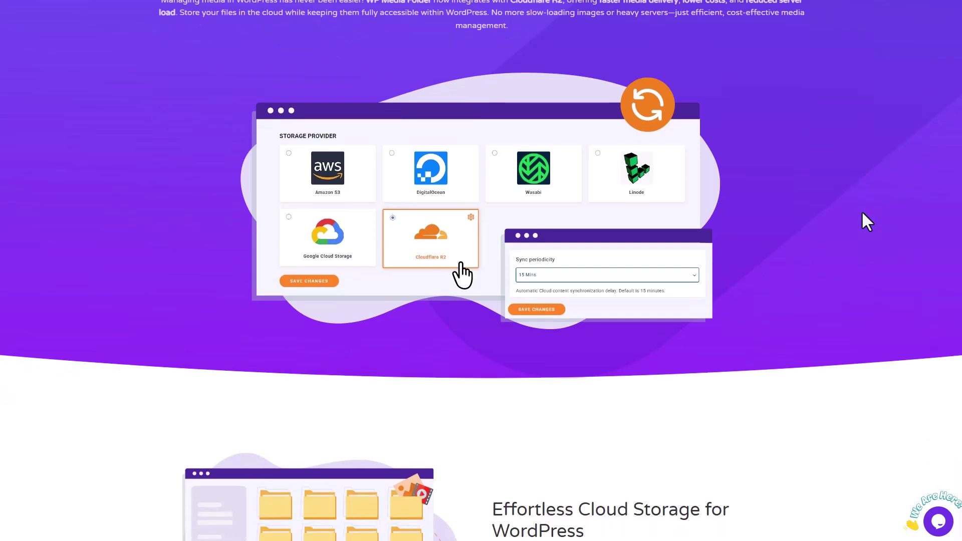
{"action": "scroll", "coordinate": [862, 213], "scroll_direction": "down", "scroll_amount": 5}
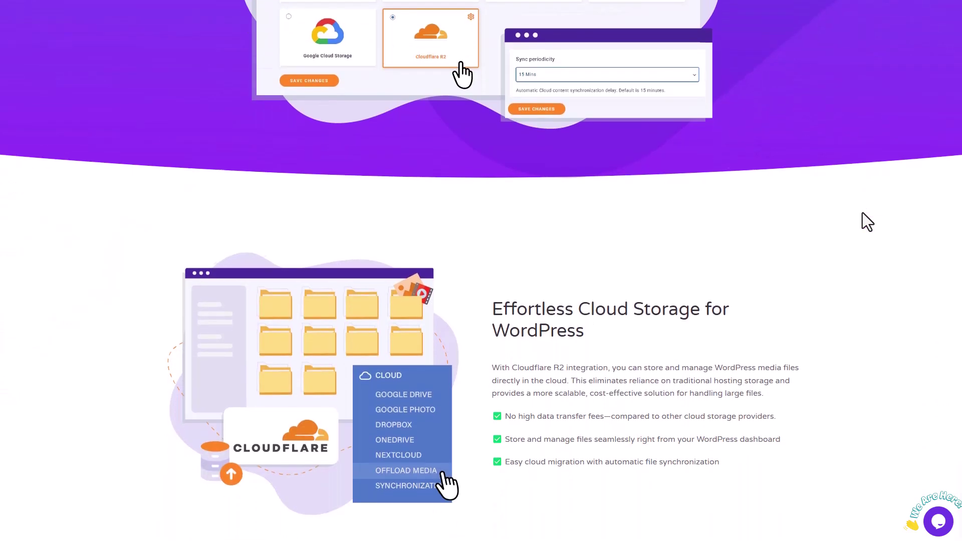
{"action": "scroll", "coordinate": [863, 213], "scroll_direction": "down", "scroll_amount": 1}
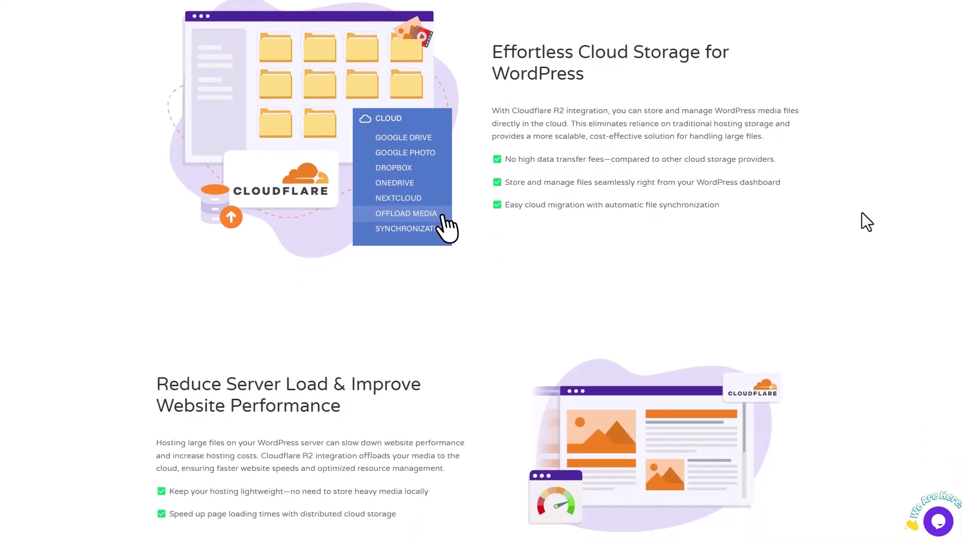
{"action": "scroll", "coordinate": [867, 222], "scroll_direction": "down", "scroll_amount": 8}
{"action": "scroll", "coordinate": [861, 213], "scroll_direction": "down", "scroll_amount": 4}
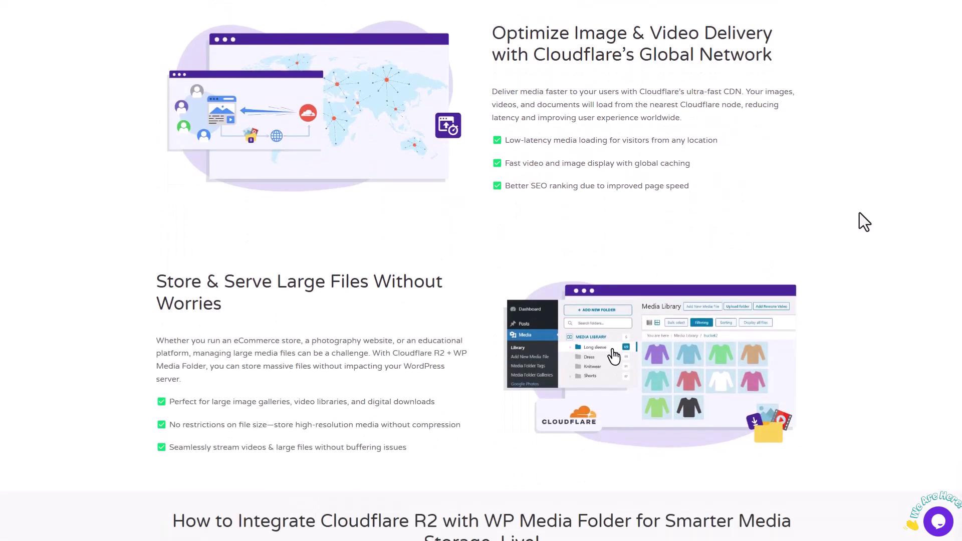
{"action": "scroll", "coordinate": [859, 213], "scroll_direction": "down", "scroll_amount": 8}
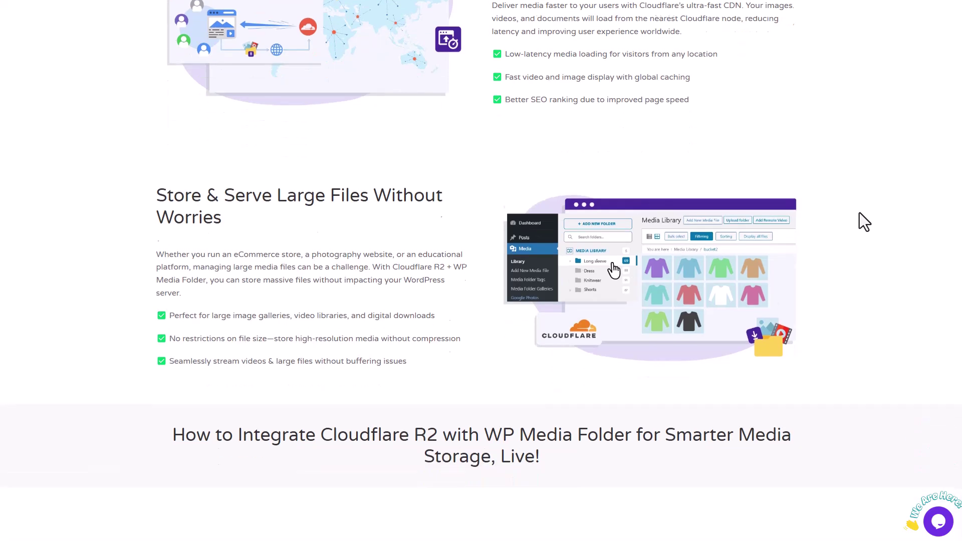
{"action": "scroll", "coordinate": [859, 213], "scroll_direction": "down", "scroll_amount": 1}
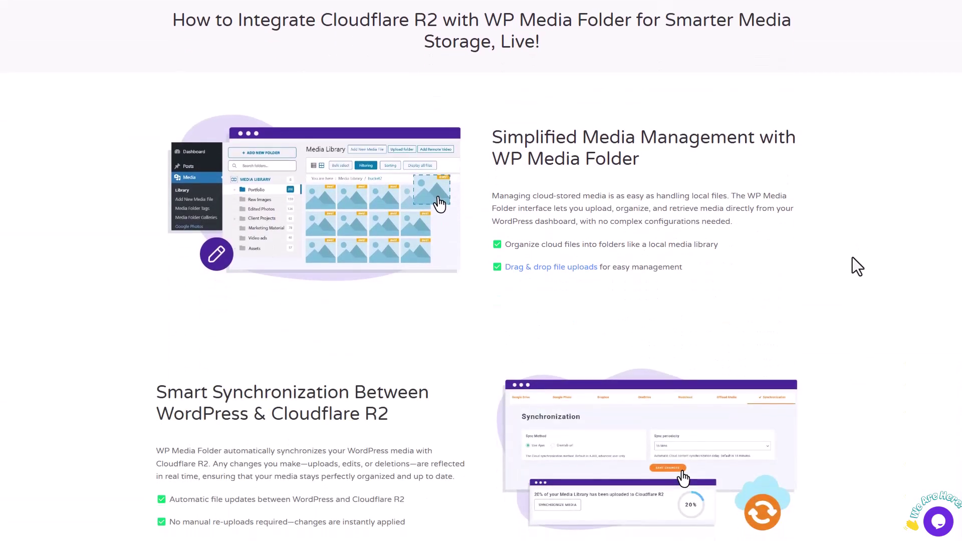
{"action": "scroll", "coordinate": [853, 258], "scroll_direction": "down", "scroll_amount": 5}
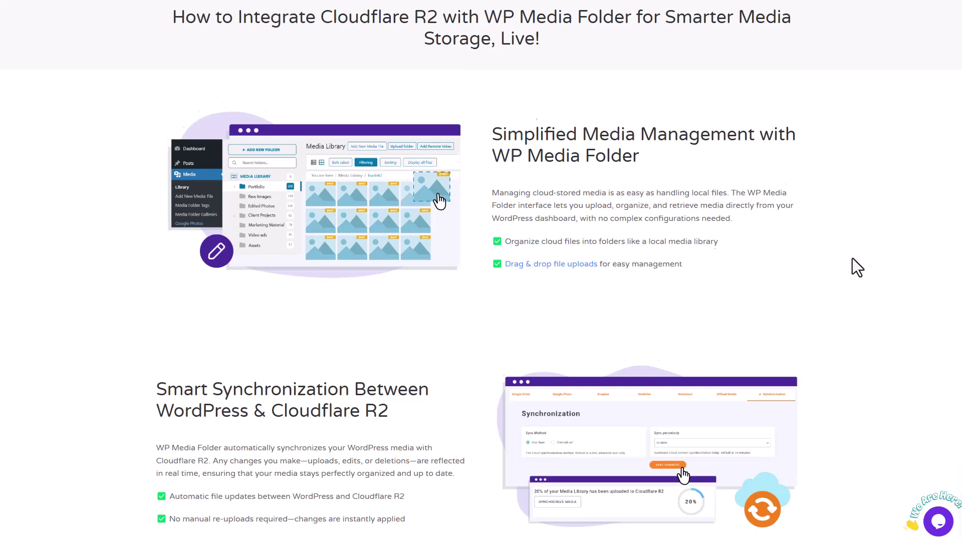
{"action": "scroll", "coordinate": [852, 258], "scroll_direction": "down", "scroll_amount": 5}
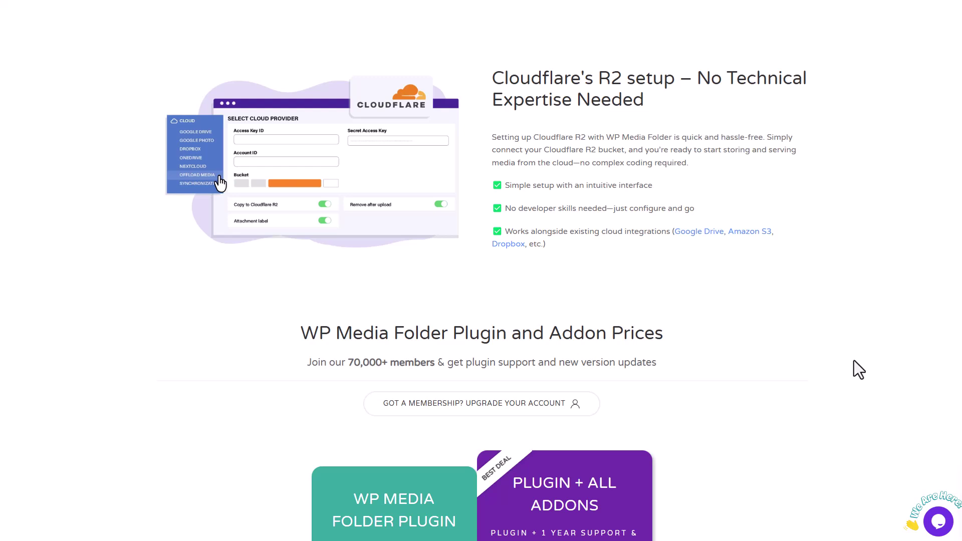
Scroll past the pricing cards and WordPress Bundle to the Cloud Features rows of the addon comparison table
{"action": "scroll", "coordinate": [852, 359], "scroll_direction": "down", "scroll_amount": 6}
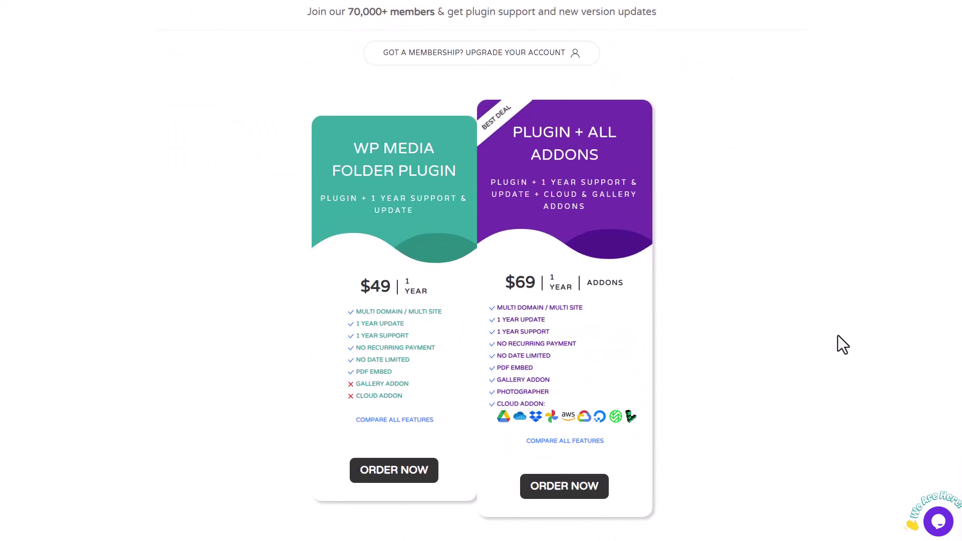
{"action": "scroll", "coordinate": [857, 343], "scroll_direction": "down", "scroll_amount": 8}
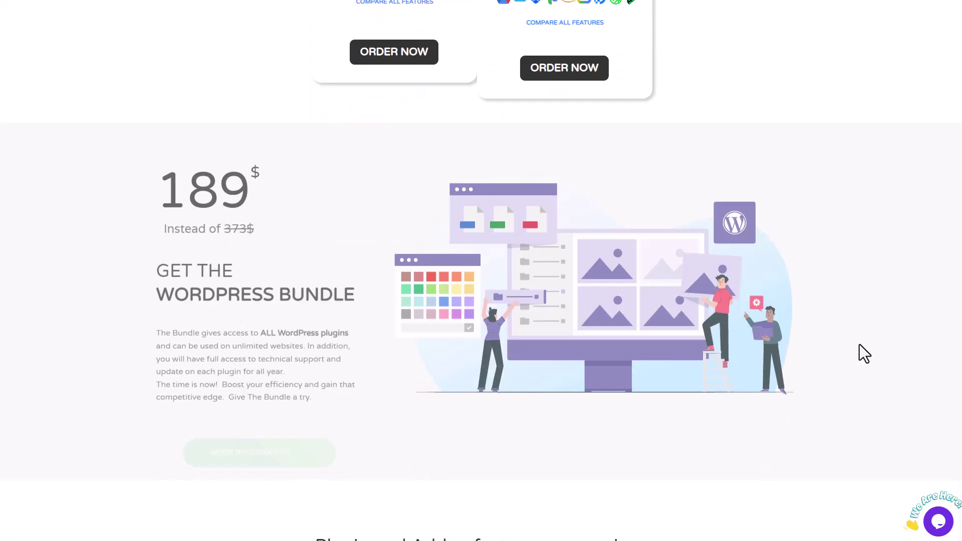
{"action": "scroll", "coordinate": [879, 352], "scroll_direction": "down", "scroll_amount": 7}
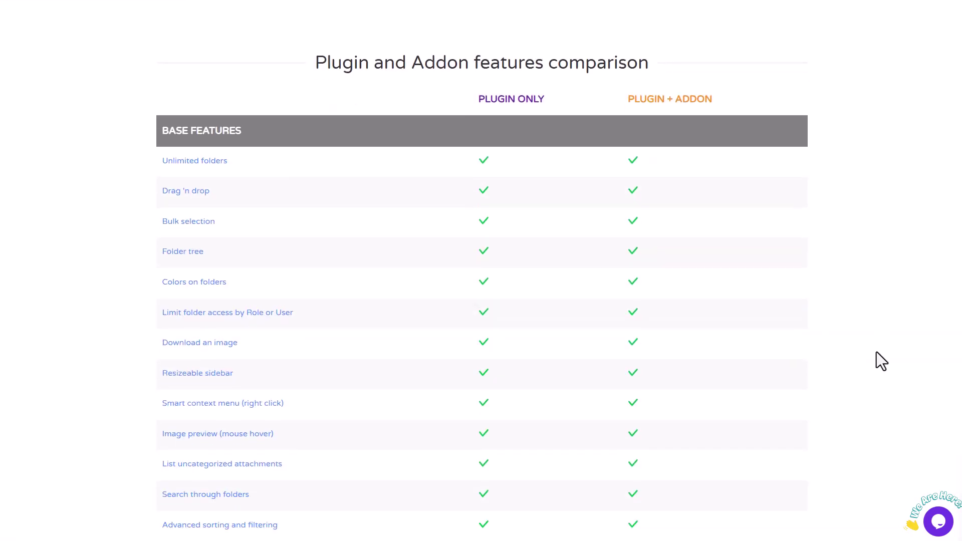
{"action": "scroll", "coordinate": [877, 352], "scroll_direction": "down", "scroll_amount": 15}
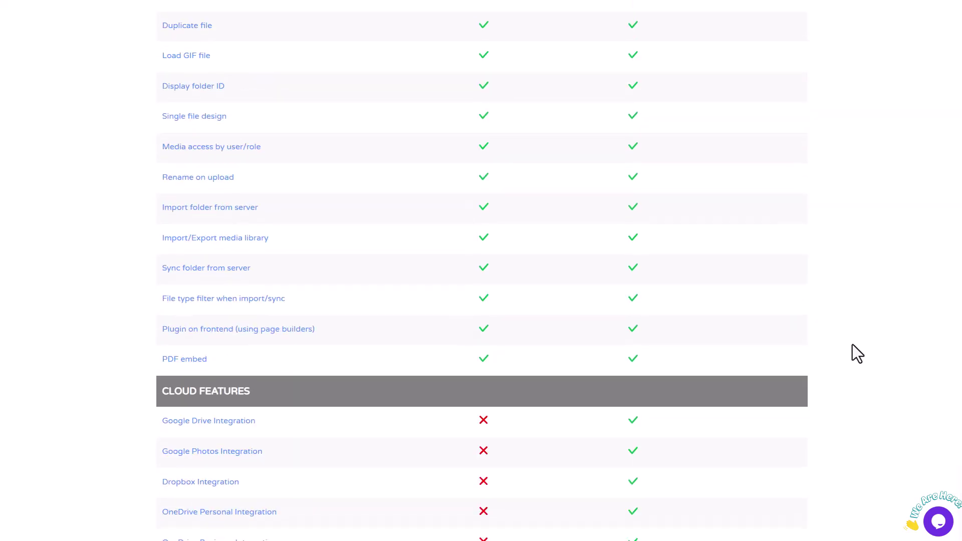